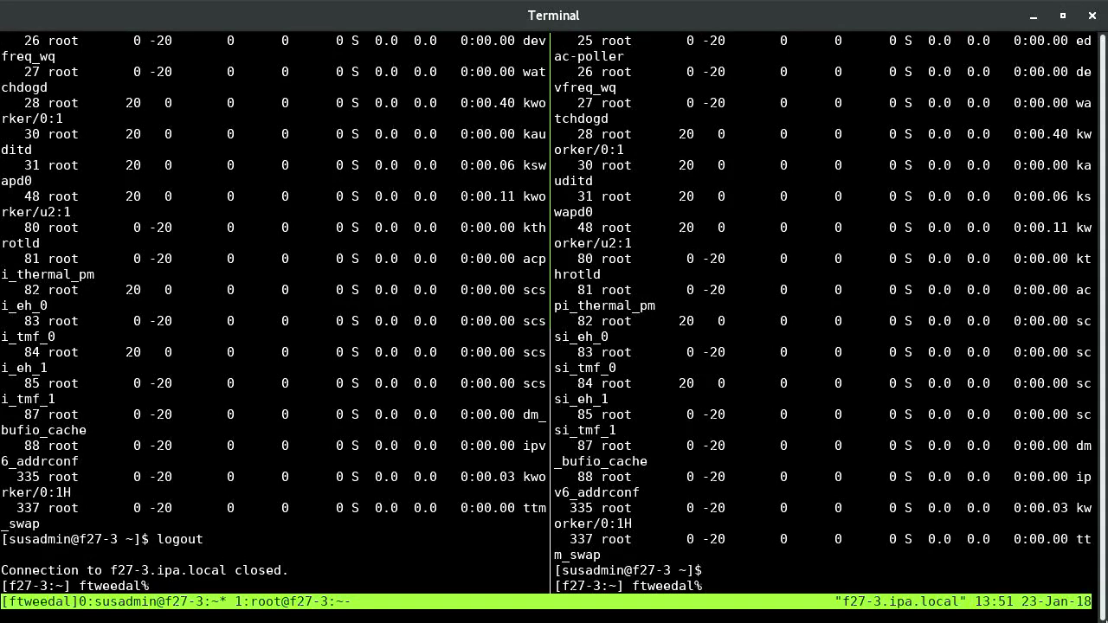
In the right pane, paste and run the tlog-play command that replays recordings from the journal
key("ctrl+b")
key("o")
type("tlog-play --reader journal -M TLOG_USER=susadmin -S \"$(date +%s)\"")
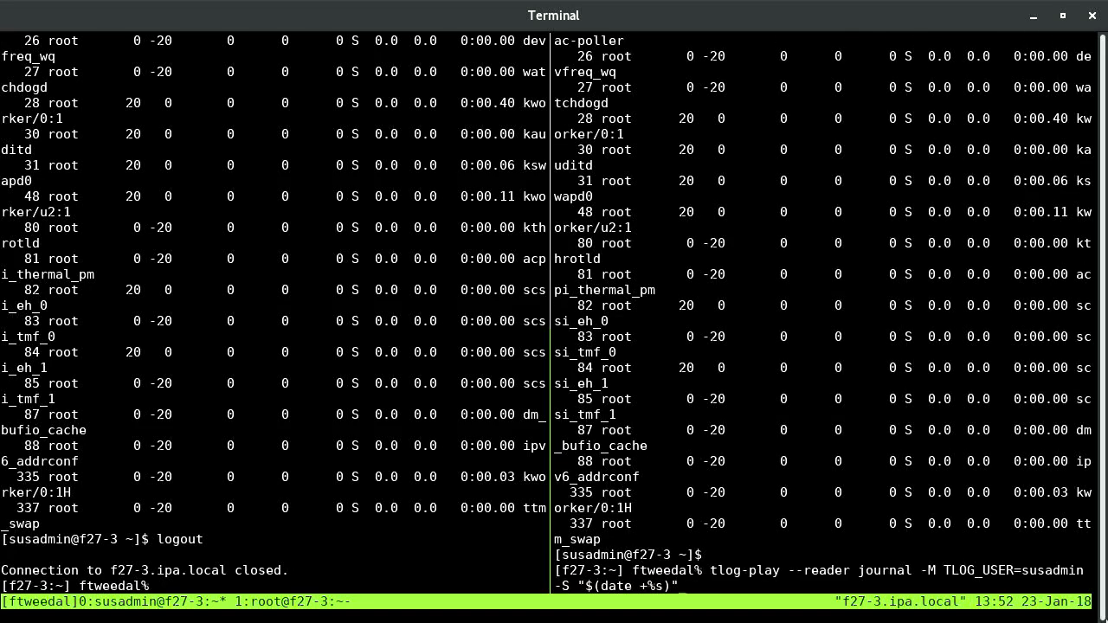
key("Return")
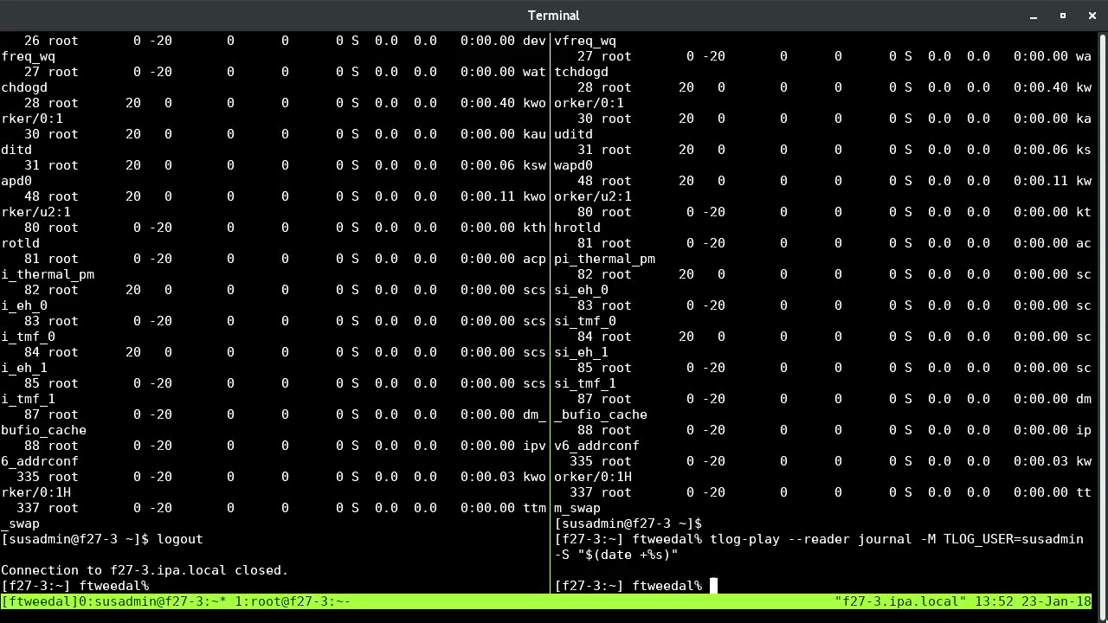
key("Up")
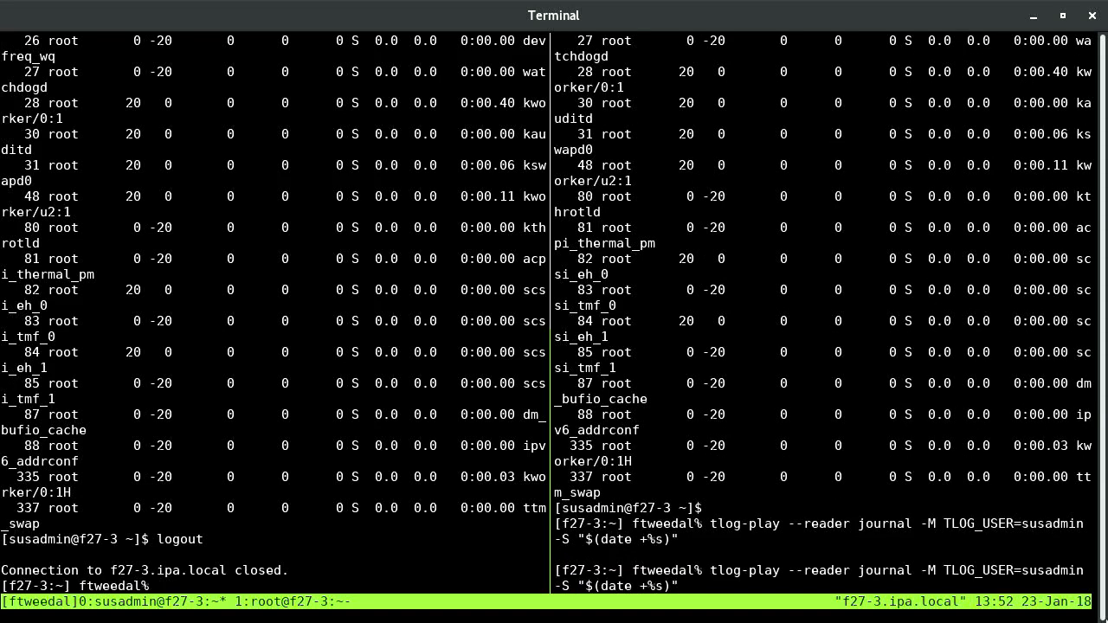
key("ctrl+a")
key("Delete")
key("Delete")
key("Delete")
key("Delete")
key("Delete")
key("Delete")
key("Delete")
key("Delete")
key("Delete")
key("Delete")
key("Delete")
key("Delete")
key("Delete")
key("Delete")
key("Delete")
key("Delete")
key("Delete")
key("Delete")
key("Delete")
key("Delete")
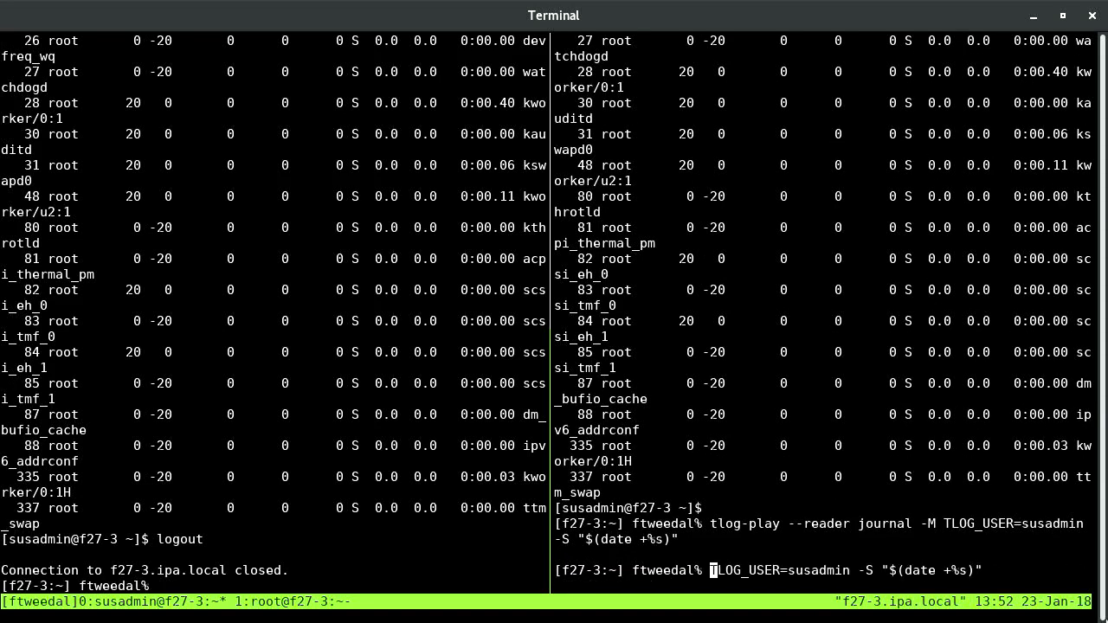
key("Delete")
key("Delete")
key("Delete")
key("Delete")
key("Delete")
key("Delete")
key("Delete")
key("Delete")
key("Delete")
key("Delete")
key("Delete")
key("Delete")
key("Delete")
key("Delete")
key("Delete")
key("Delete")
key("Delete")
key("Delete")
key("Delete")
key("Delete")
key("Return")
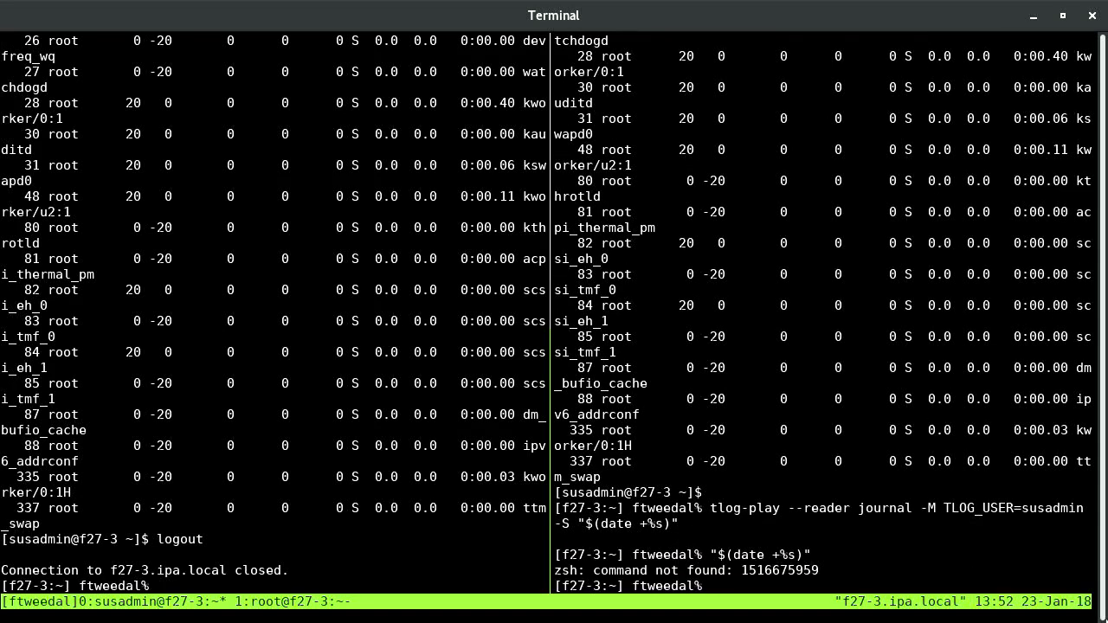
Recall the ssh login to f27-3.ipa.local in the left pane
key("ctrl+b")
key("Left")
key("Up")
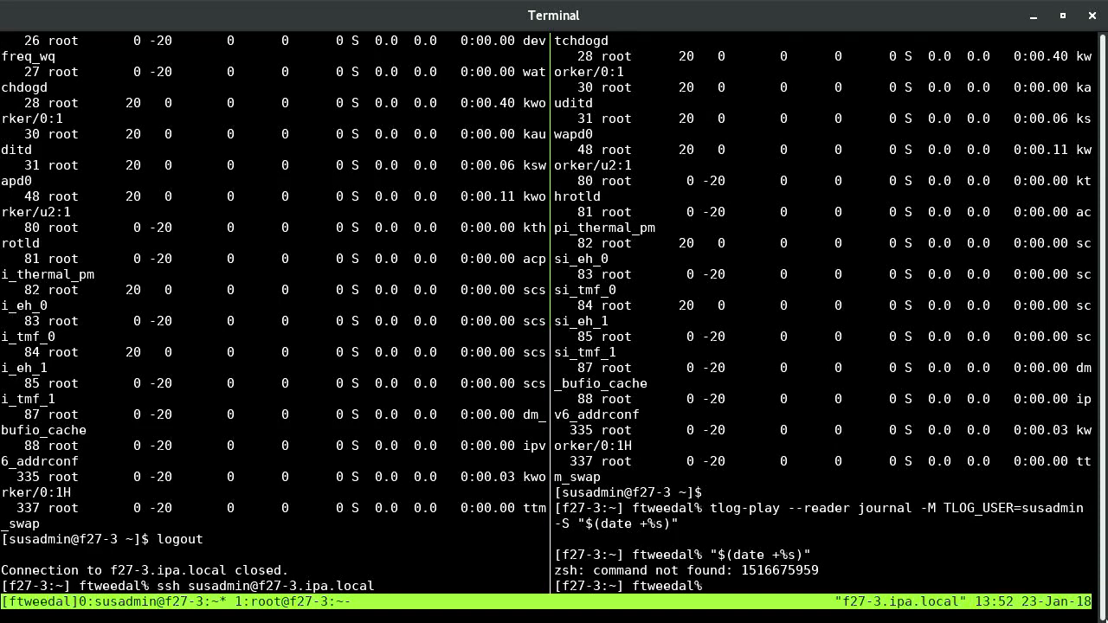
key("Return")
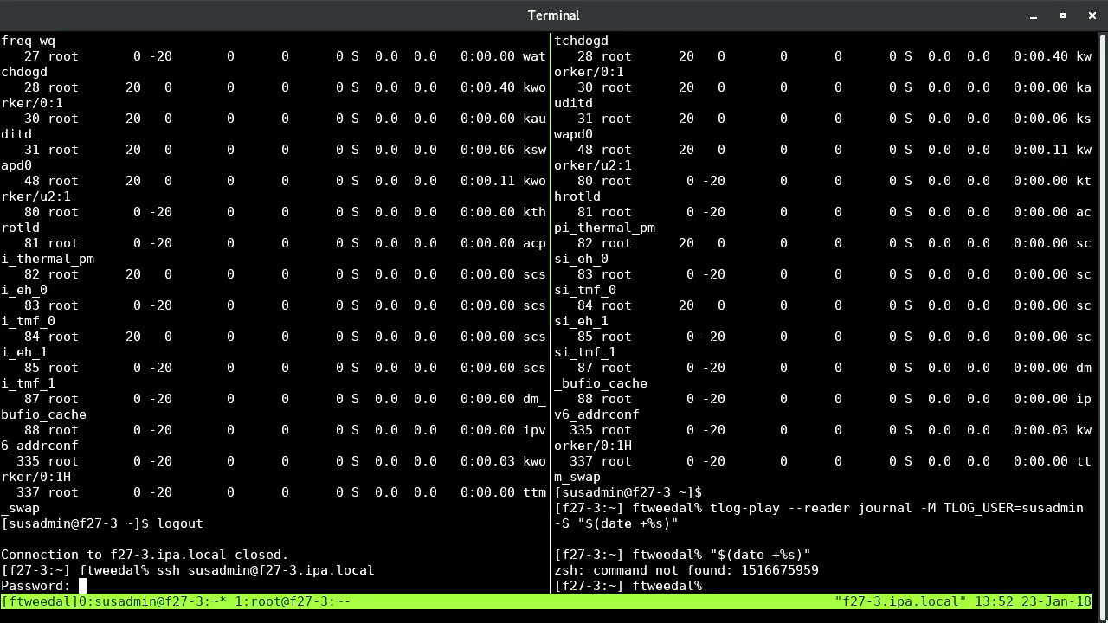
key("Return")
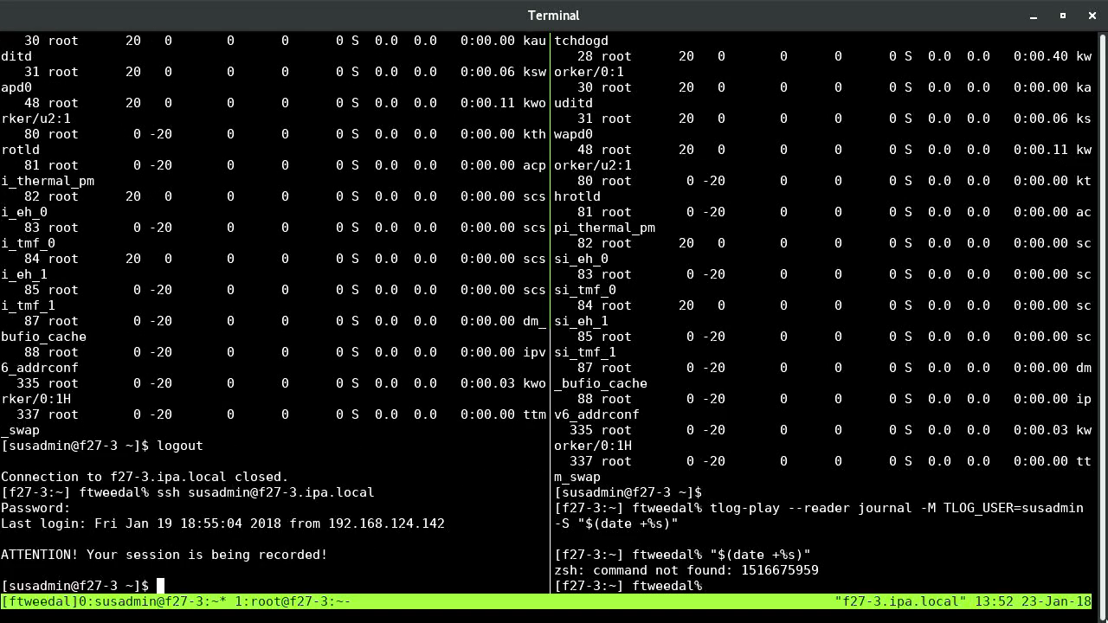
key("ctrl+b")
key("Right")
key("Up")
key("Up")
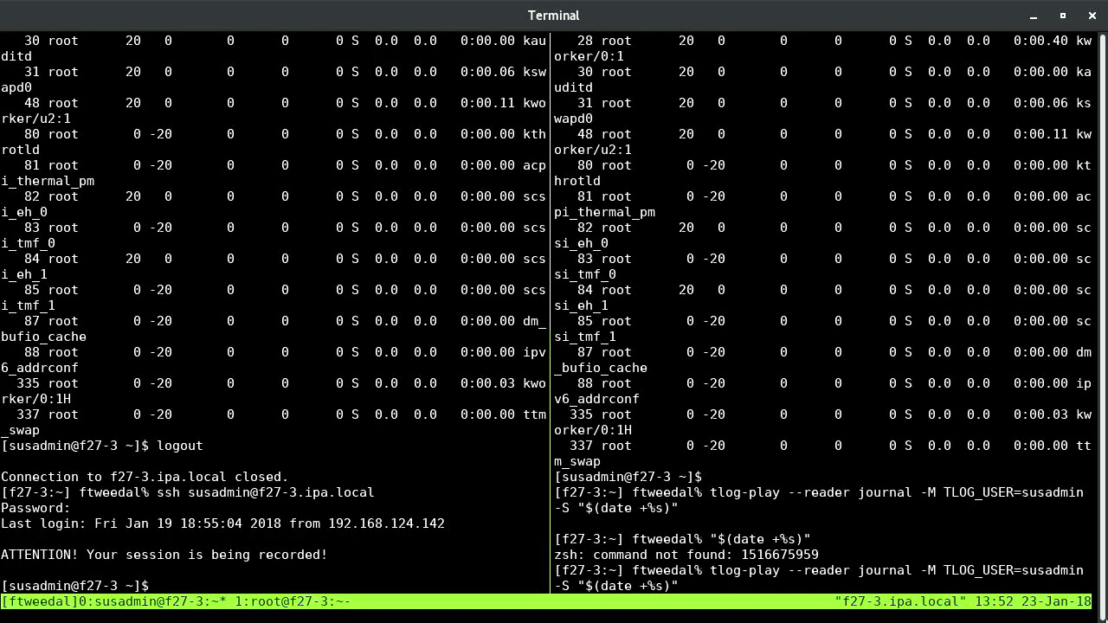
key("BackSpace")
key("BackSpace")
key("BackSpace")
key("BackSpace")
key("BackSpace")
key("BackSpace")
key("BackSpace")
key("BackSpace")
key("BackSpace")
key("BackSpace")
key("BackSpace")
key("BackSpace")
key("BackSpace")
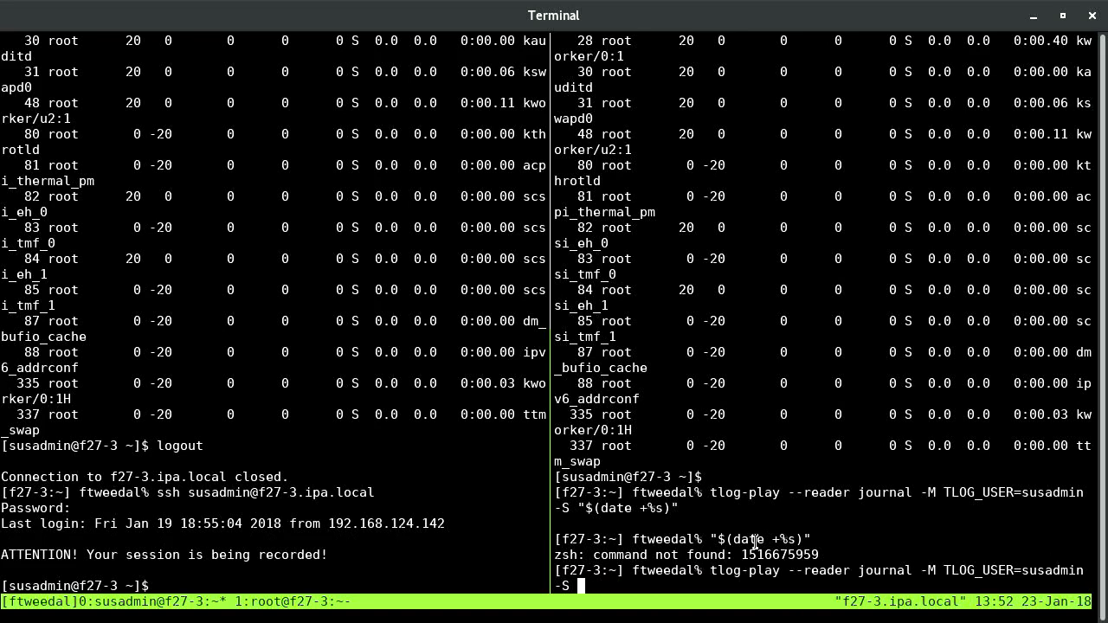
double_click(758, 554)
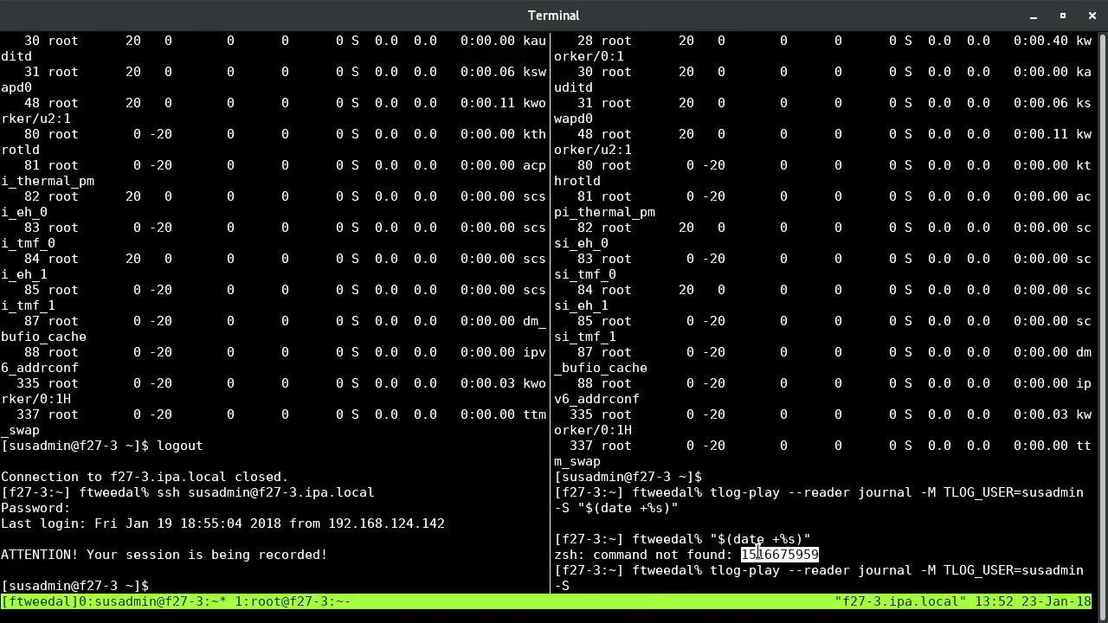
middle_click(758, 554)
key("Return")
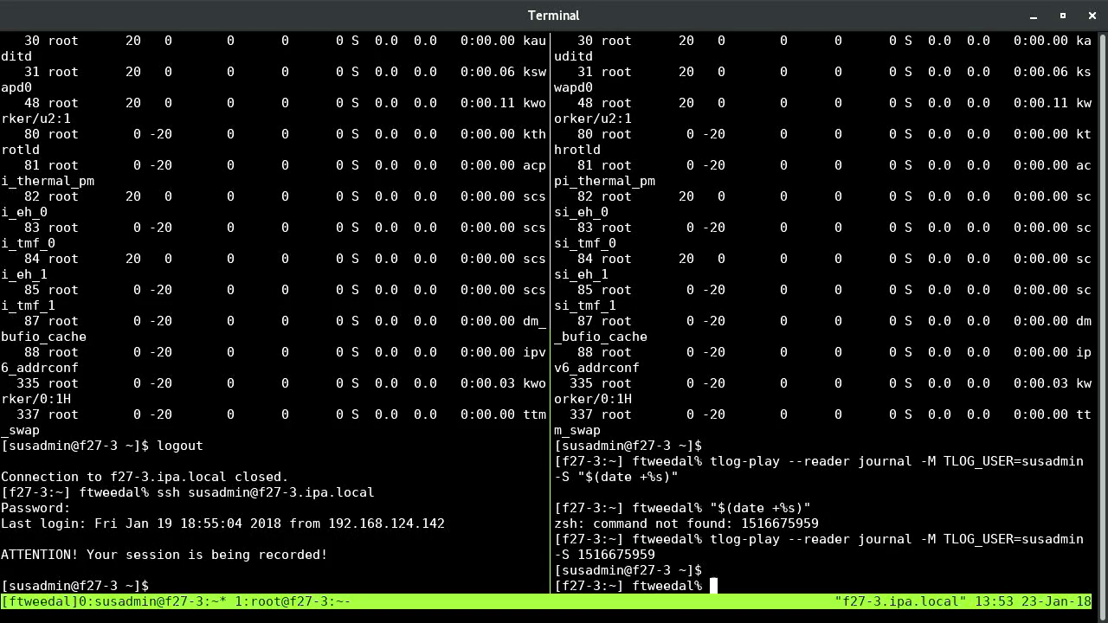
In the recorded left-pane session, run ls and ll /, then start top
left_click(160, 586)
type("top")
key("BackSpace")
key("BackSpace")
key("BackSpace")
type("ls")
key("Return")
type("ll /")
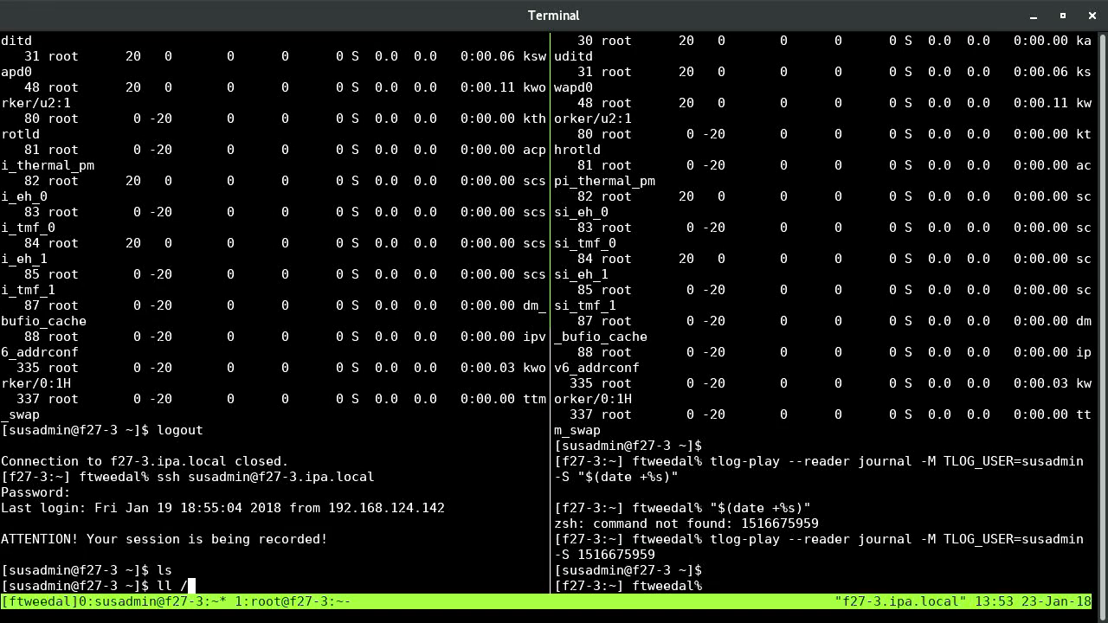
key("Return")
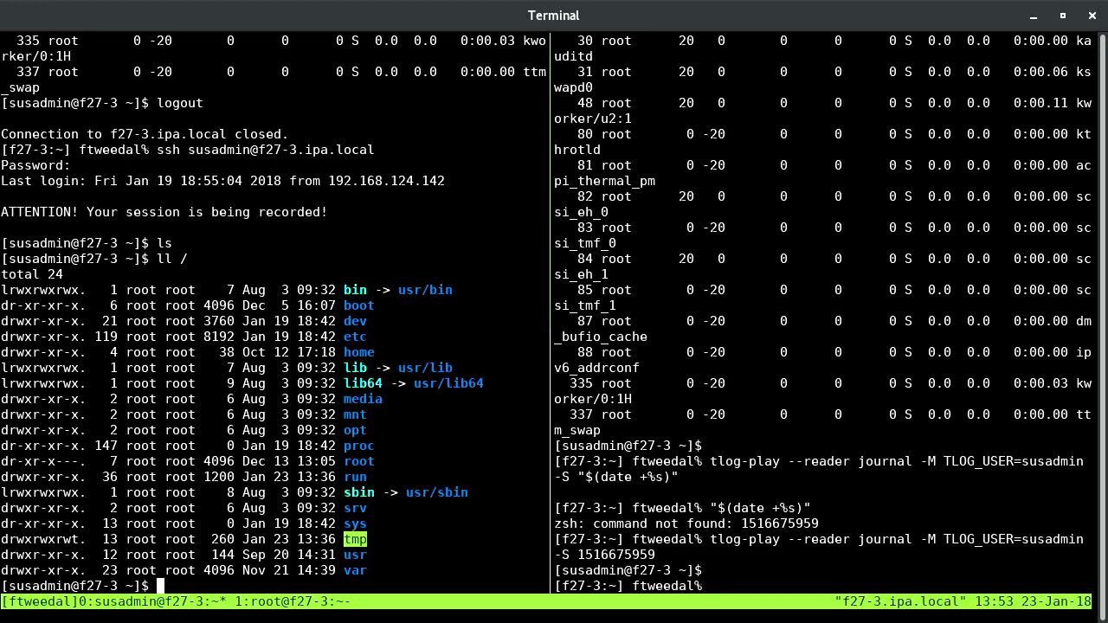
type("top")
key("Return")
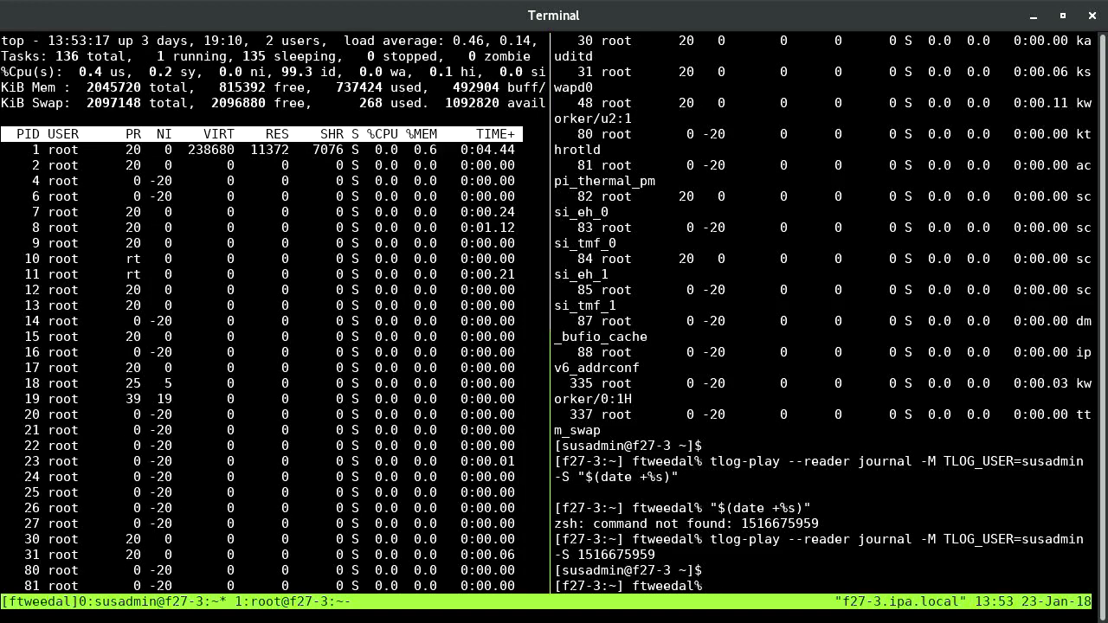
key("Up")
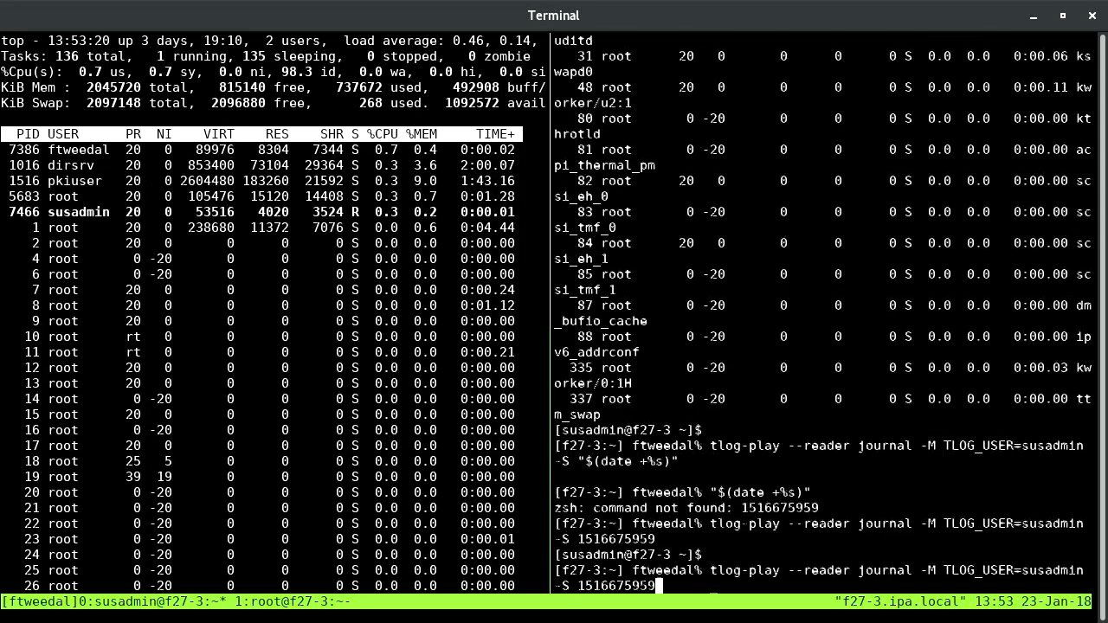
key("Return")
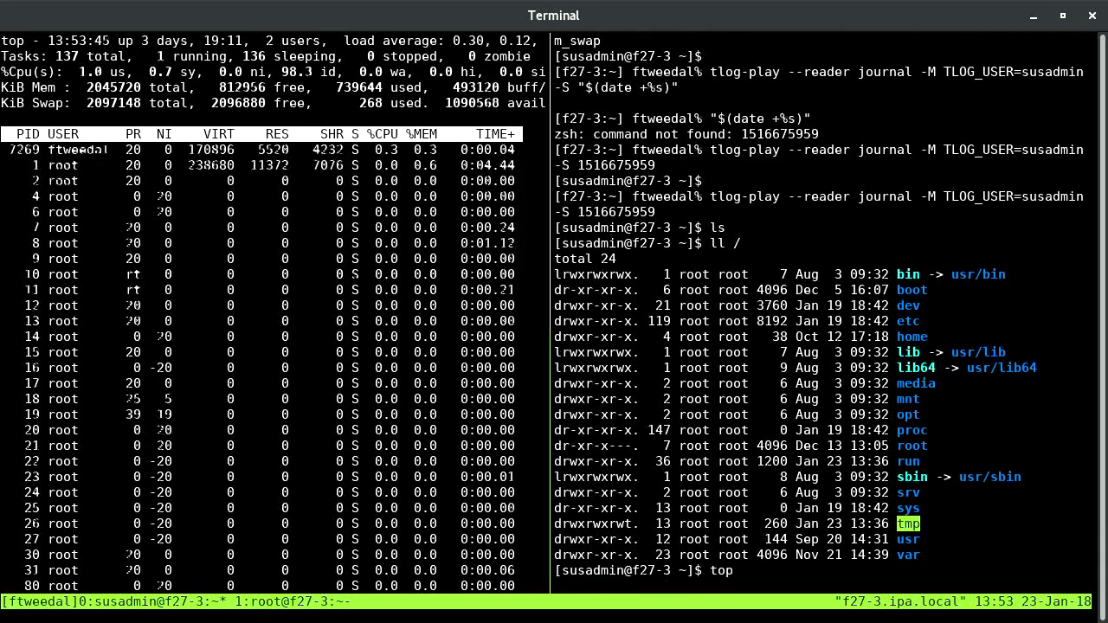
key("q")
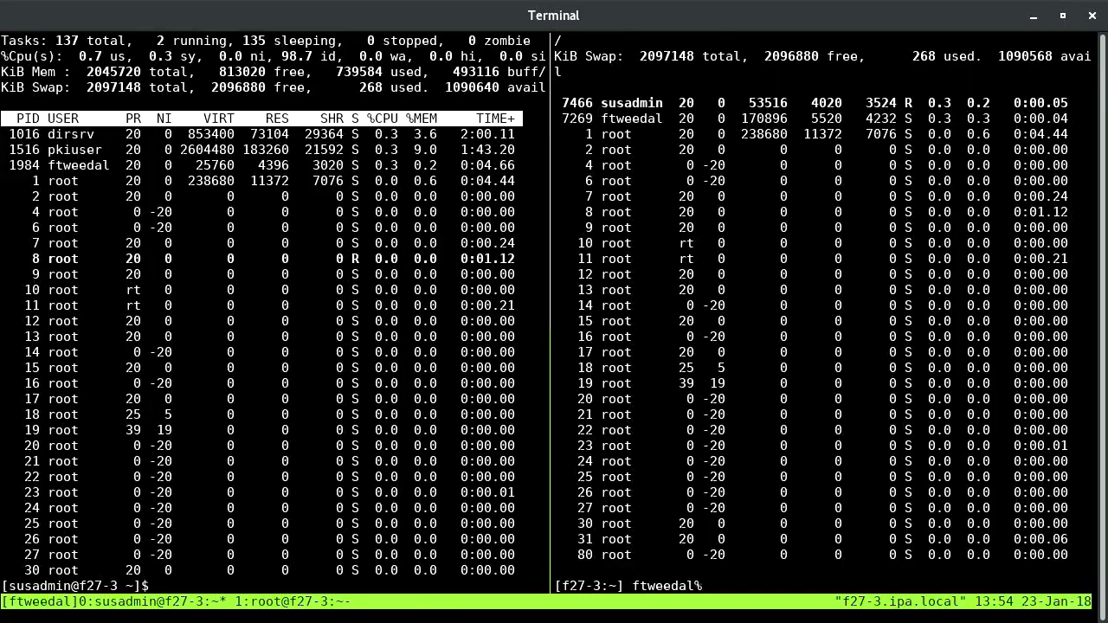
key("ctrl+plus")
key("ctrl+plus")
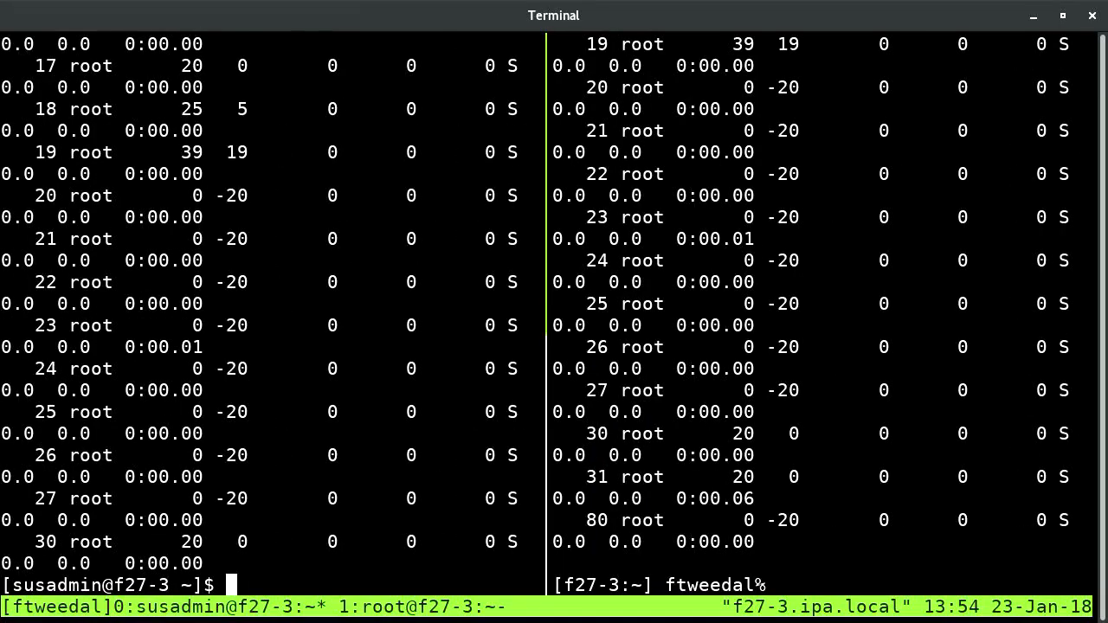
Log out with Ctrl-D and grep /etc/passwd for the recorded user, showing its tlog-rec-session shell
key("ctrl+d")
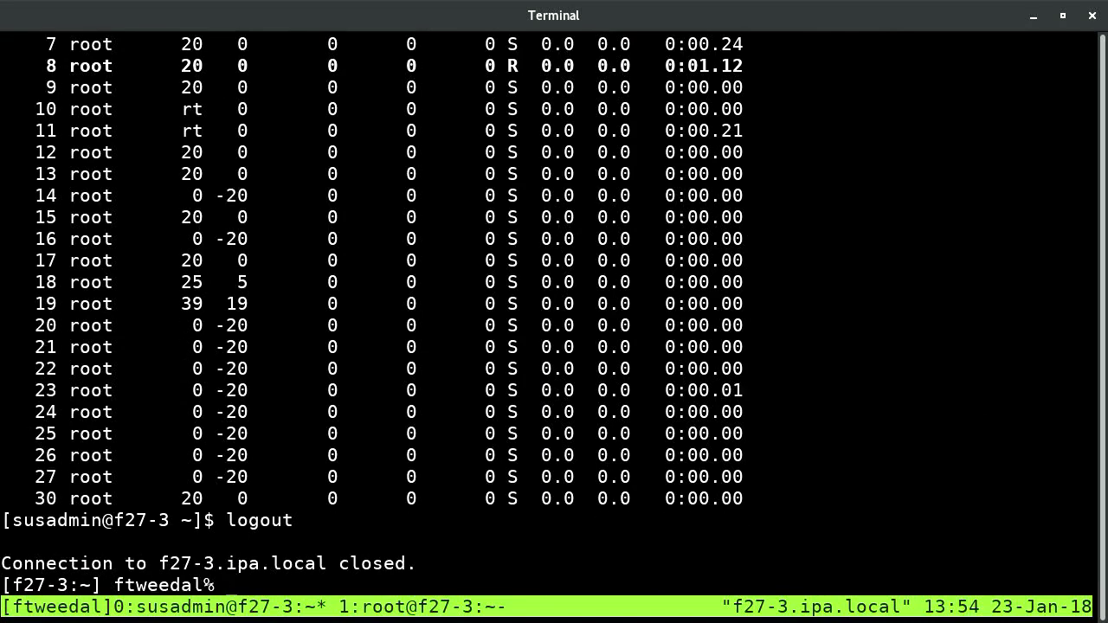
type("c")
key("BackSpace")
type("cat /etc/")
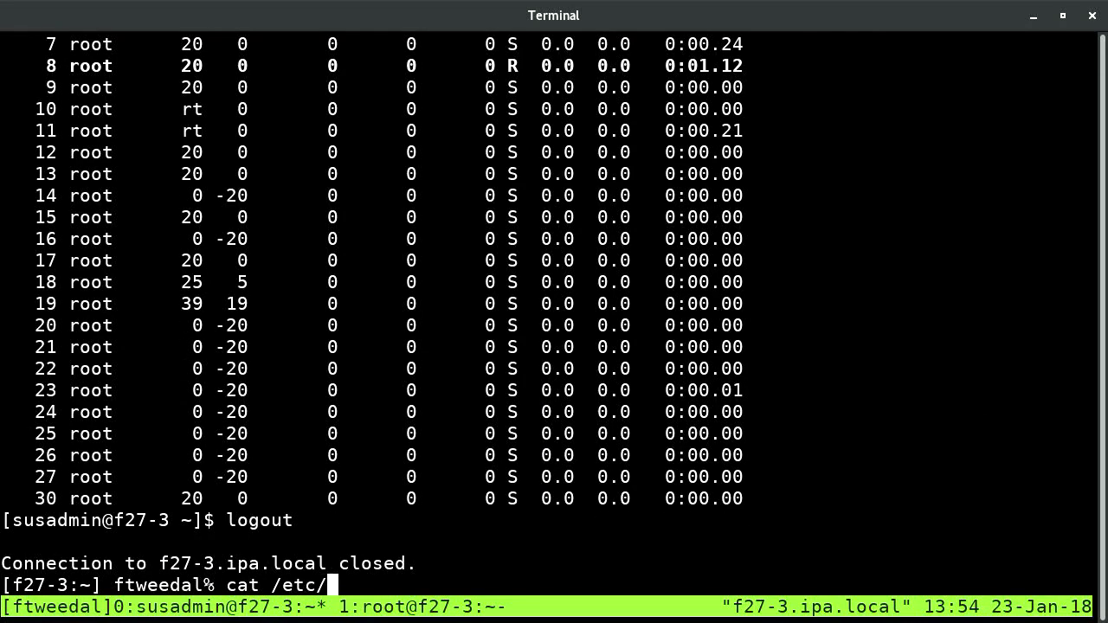
type("passwd \\")
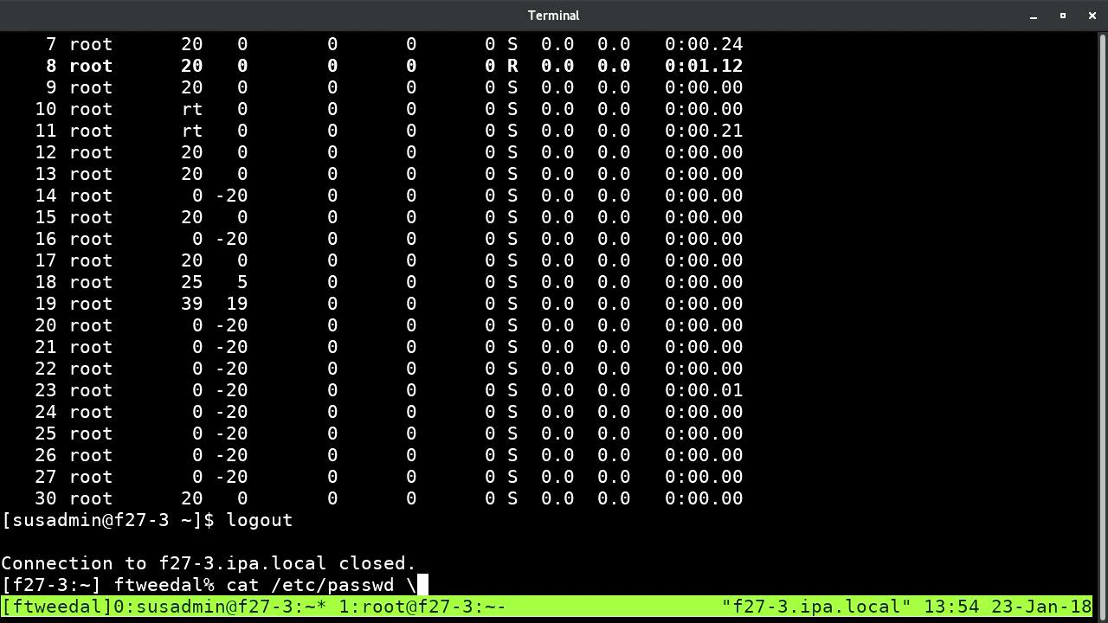
key("BackSpace")
type("|grep susad")
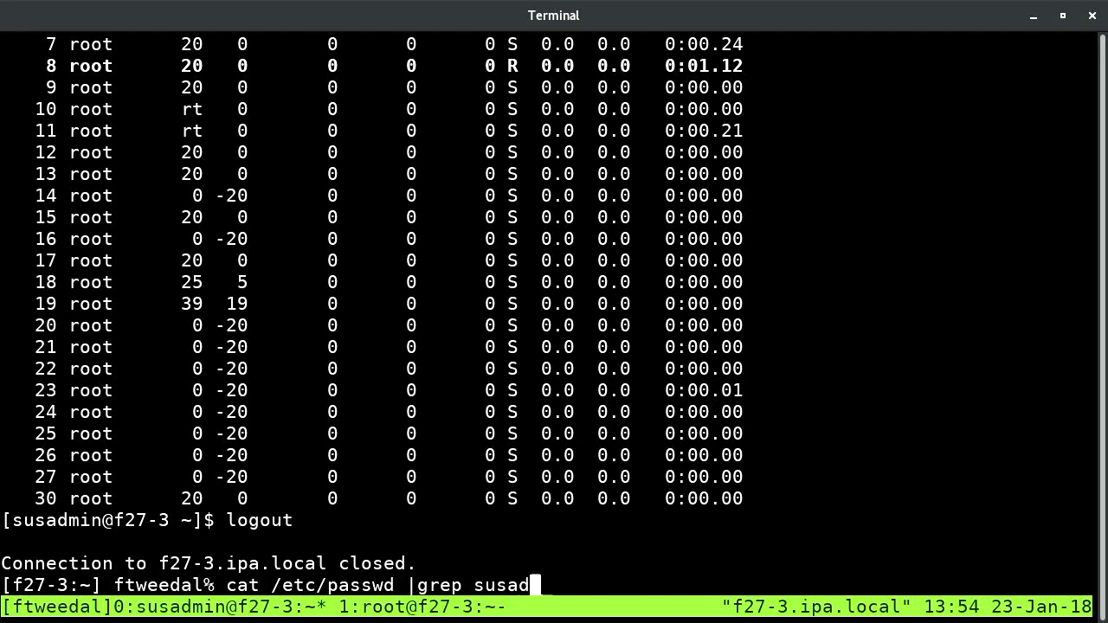
type("min")
key("Return")
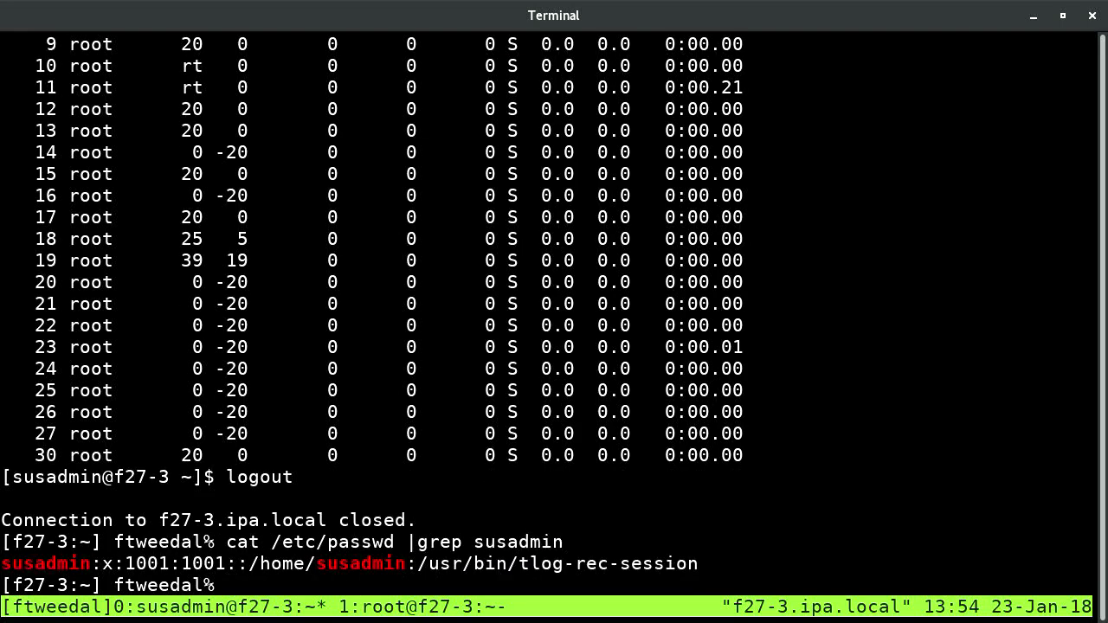
type("cat /etc/")
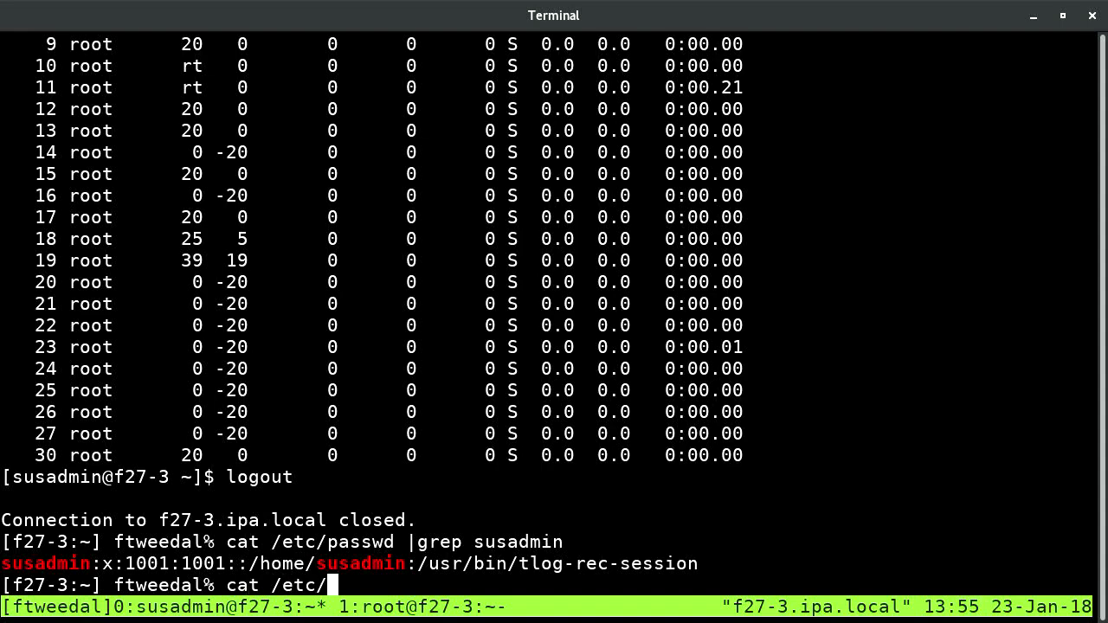
type("tlog/tlog-")
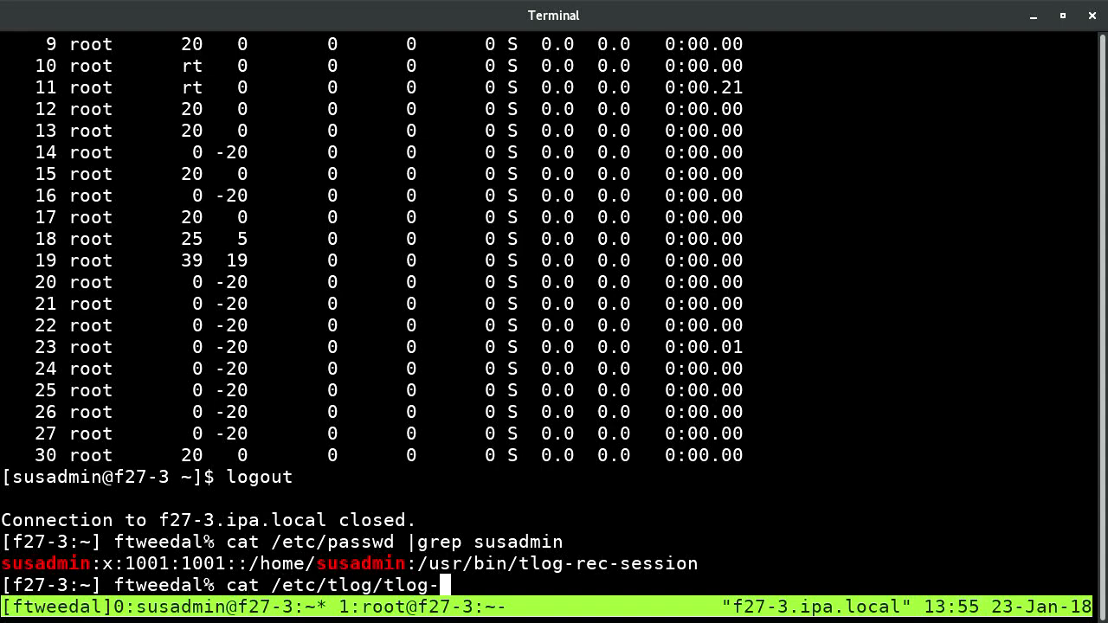
type("rec")
Print /etc/tlog/tlog-rec-session.conf and page back through it in tmux copy mode
key("Tab")
key("Tab")
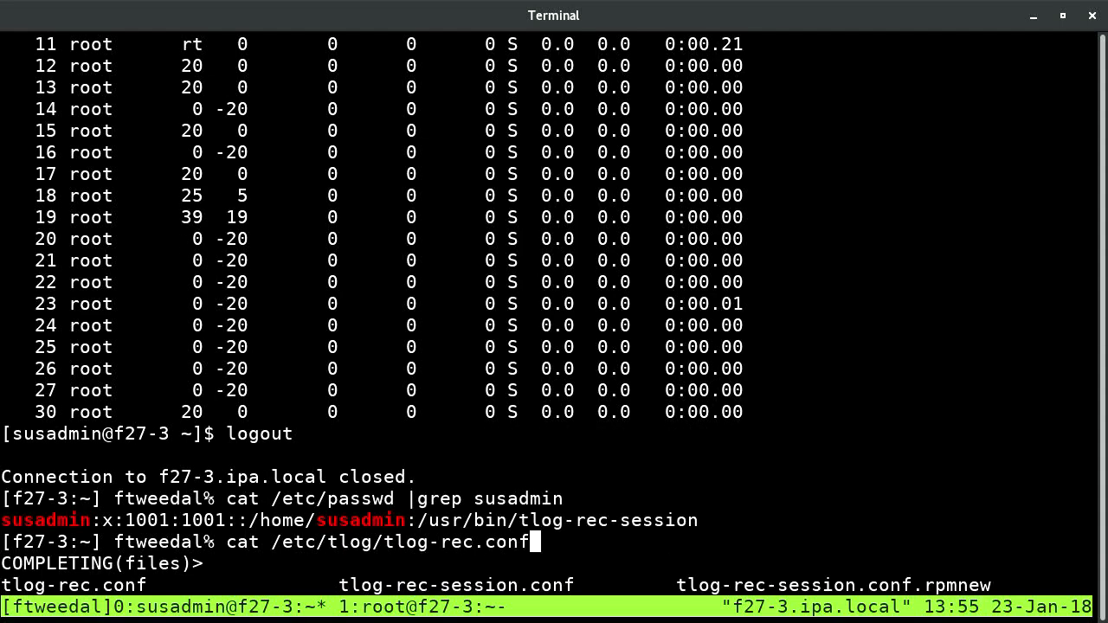
key("BackSpace")
key("BackSpace")
key("BackSpace")
key("BackSpace")
key("BackSpace")
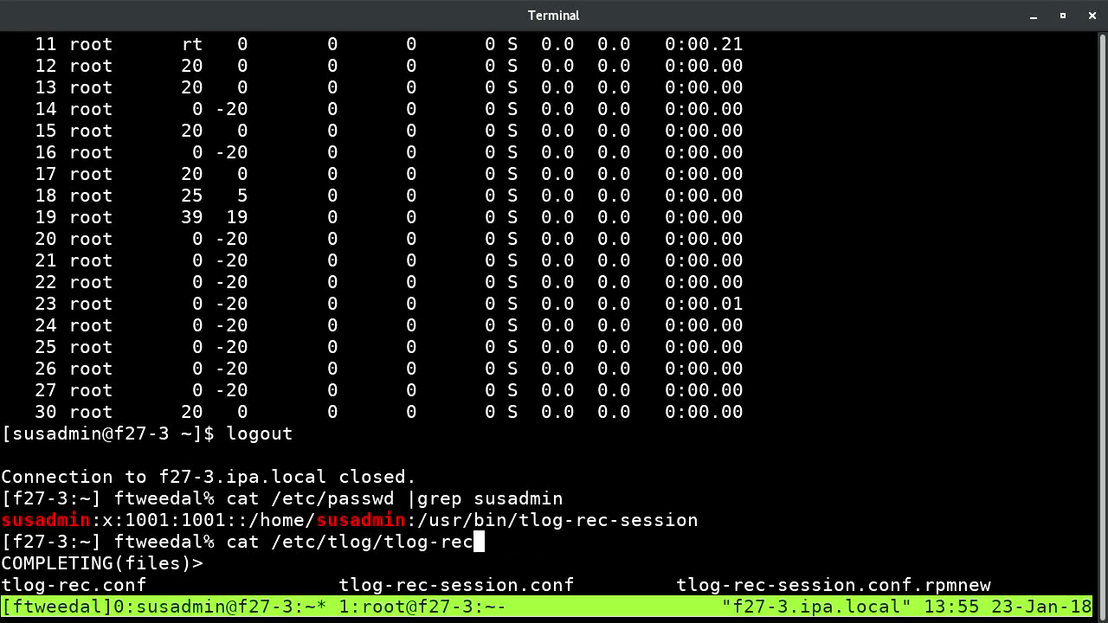
type("-")
key("Tab")
key("Return")
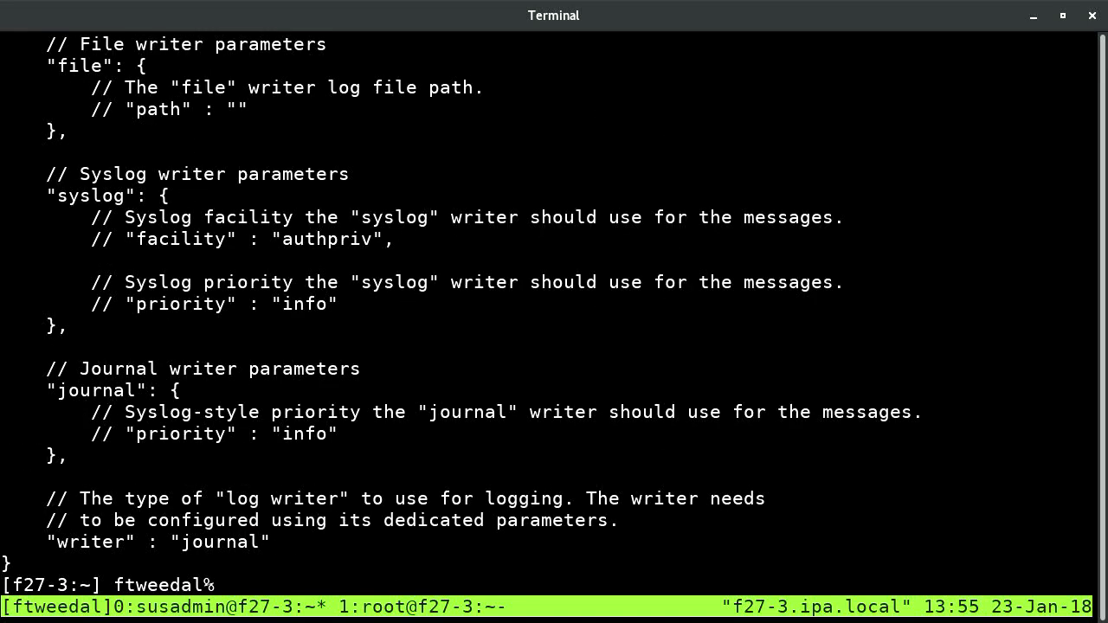
key("ctrl+b")
key("Page_Up")
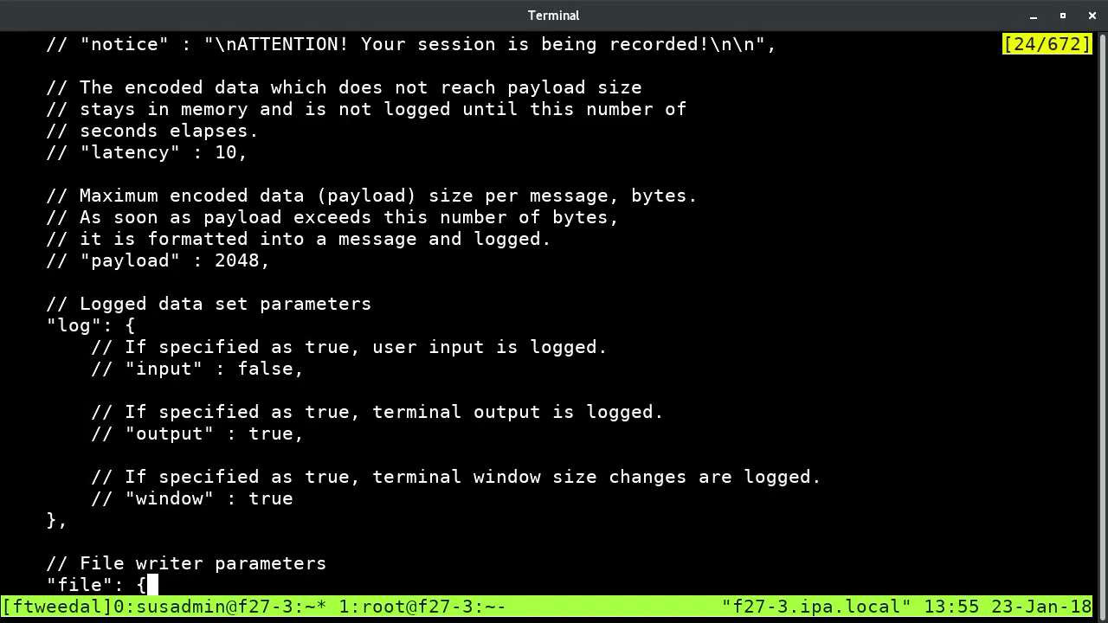
key("Page_Up")
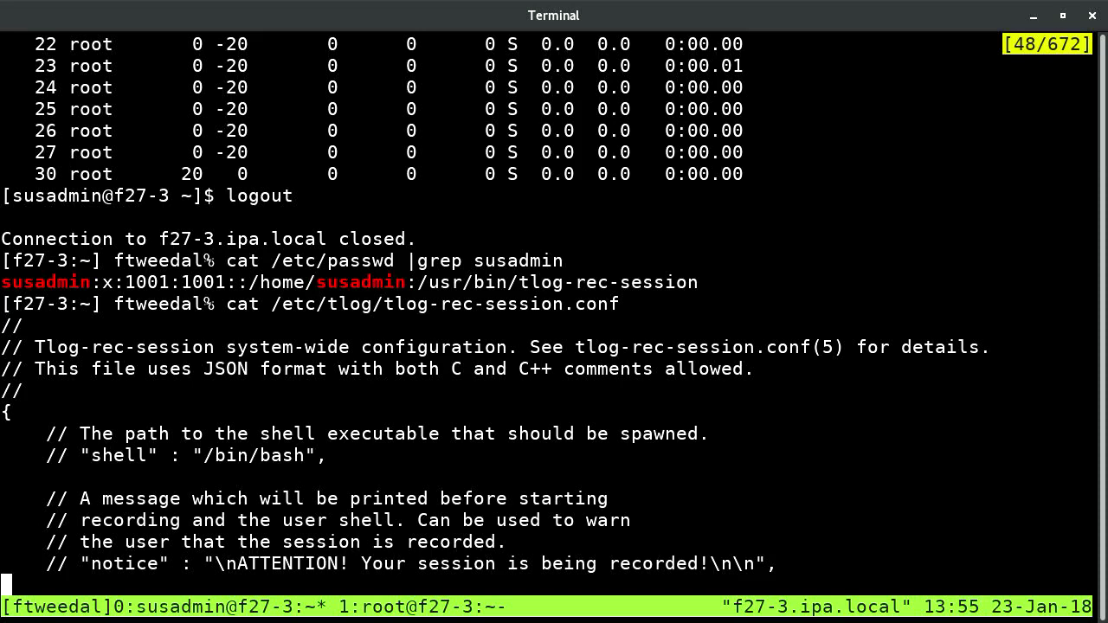
key("q")
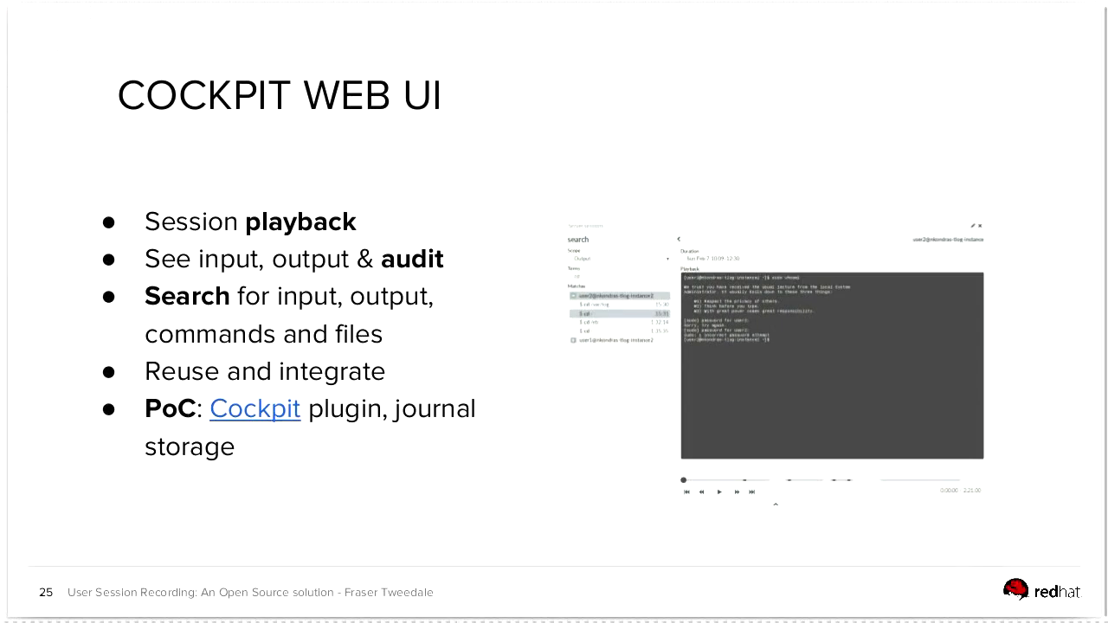
Switch to Firefox and load f27-3.ipa.local:9090 in a new tab
key("alt+Tab")
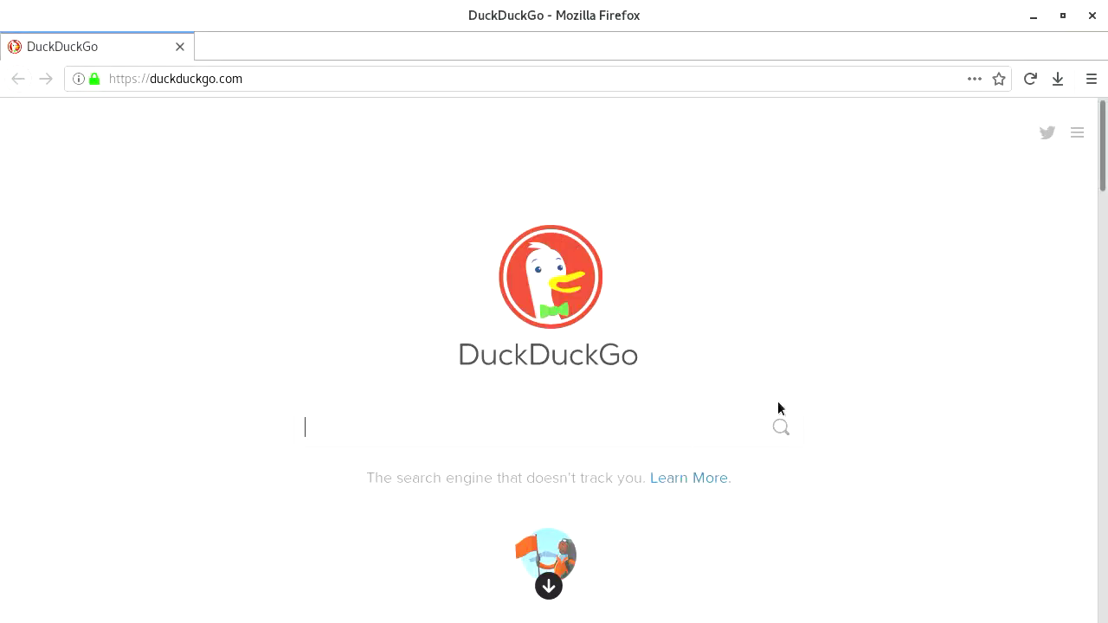
key("ctrl+t")
type("9090")
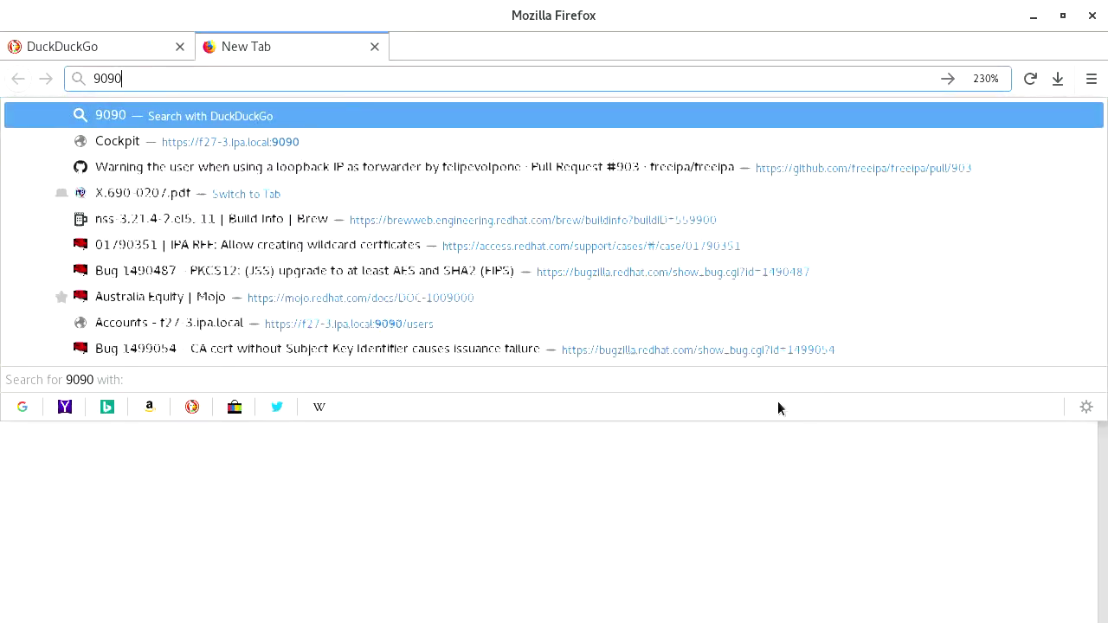
key("Down")
key("Return")
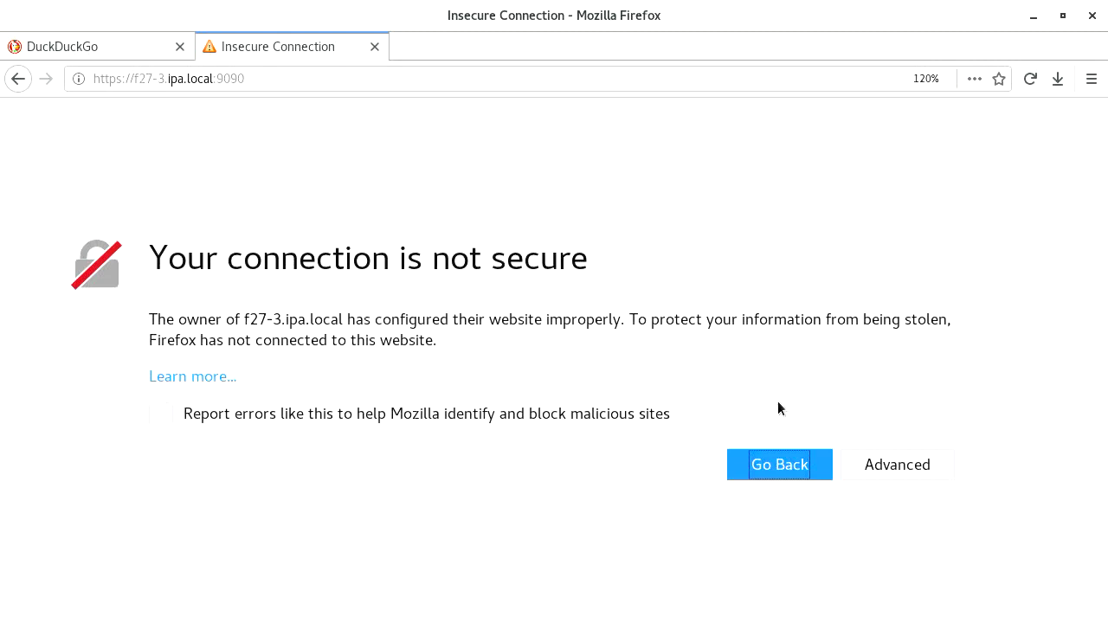
Add a non-permanent security exception for the site's untrusted certificate
left_click(865, 466)
scroll(457, 515, "down", 3)
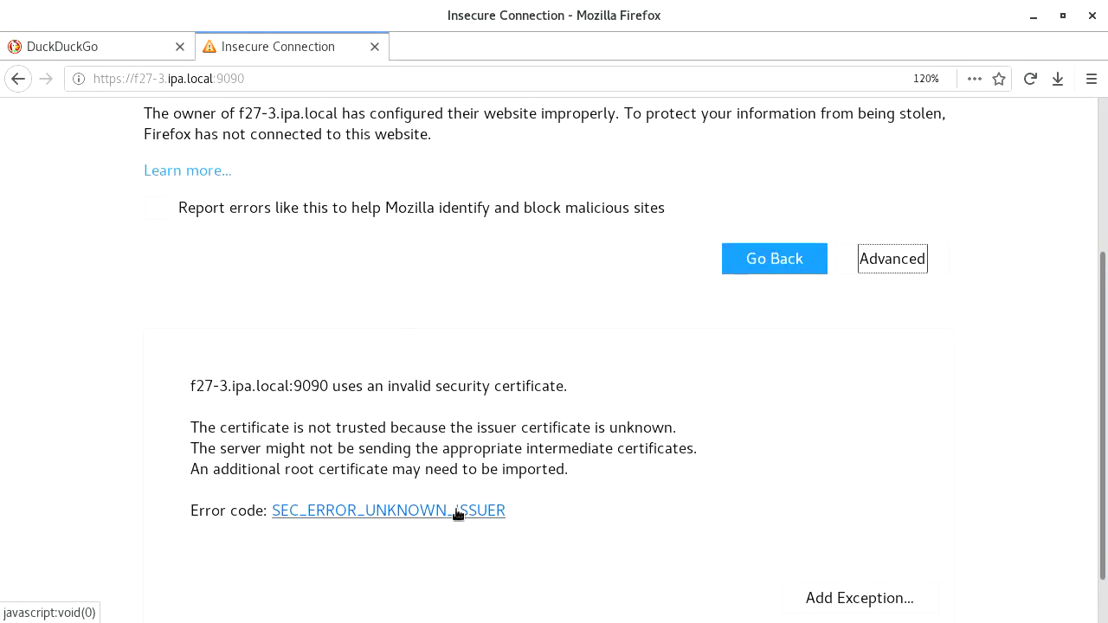
scroll(458, 514, "down", 1)
left_click(805, 553)
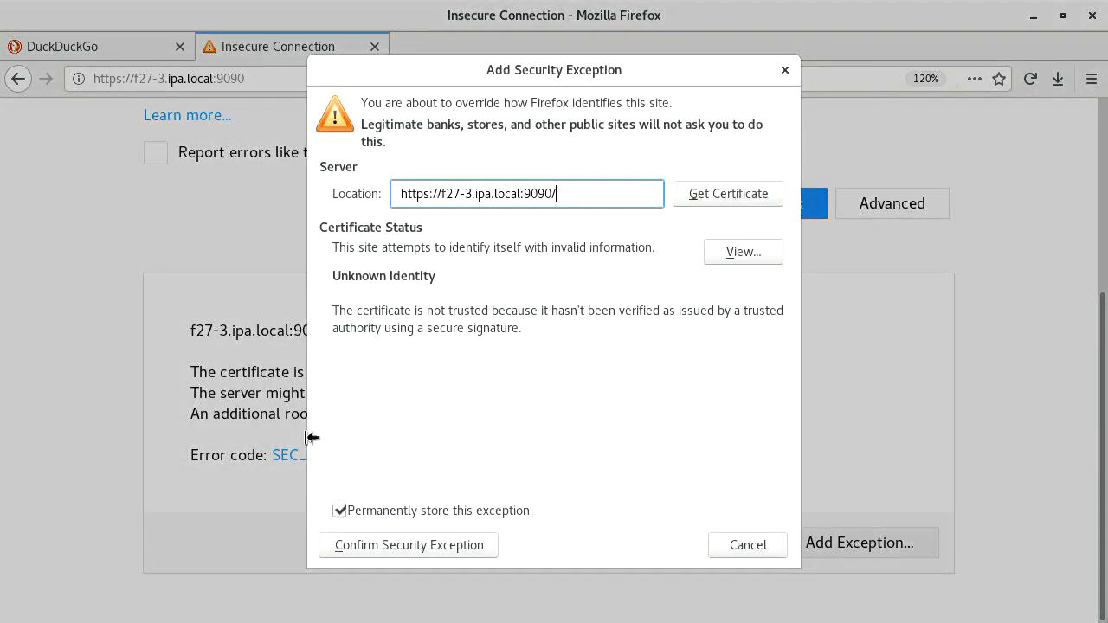
left_click(351, 516)
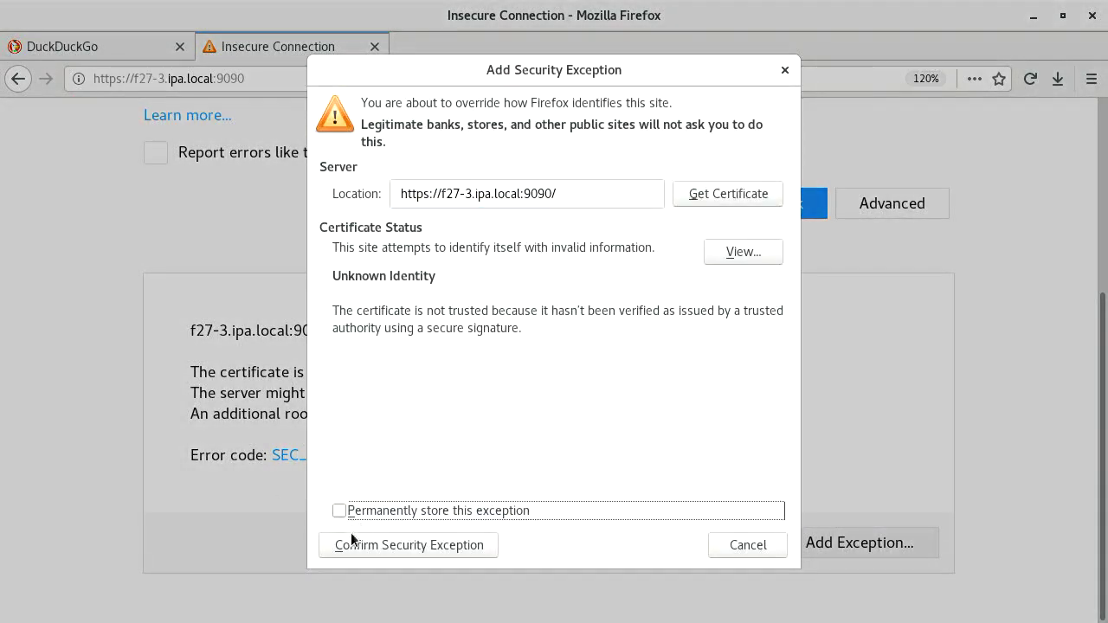
left_click(350, 554)
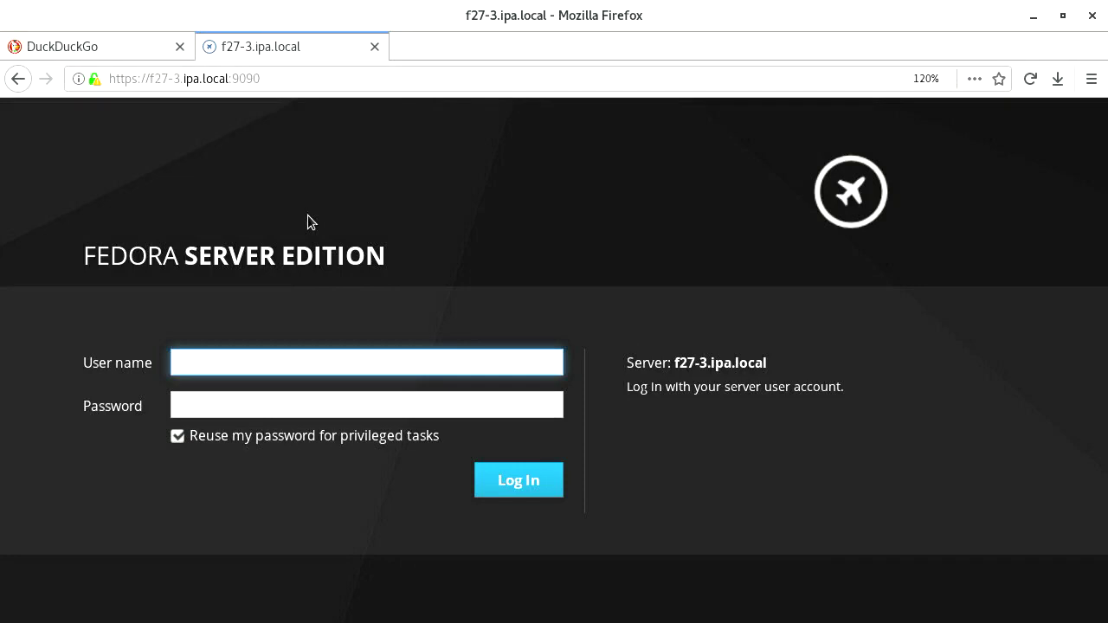
Log in to Cockpit with the demo account's username and password
key("Tab")
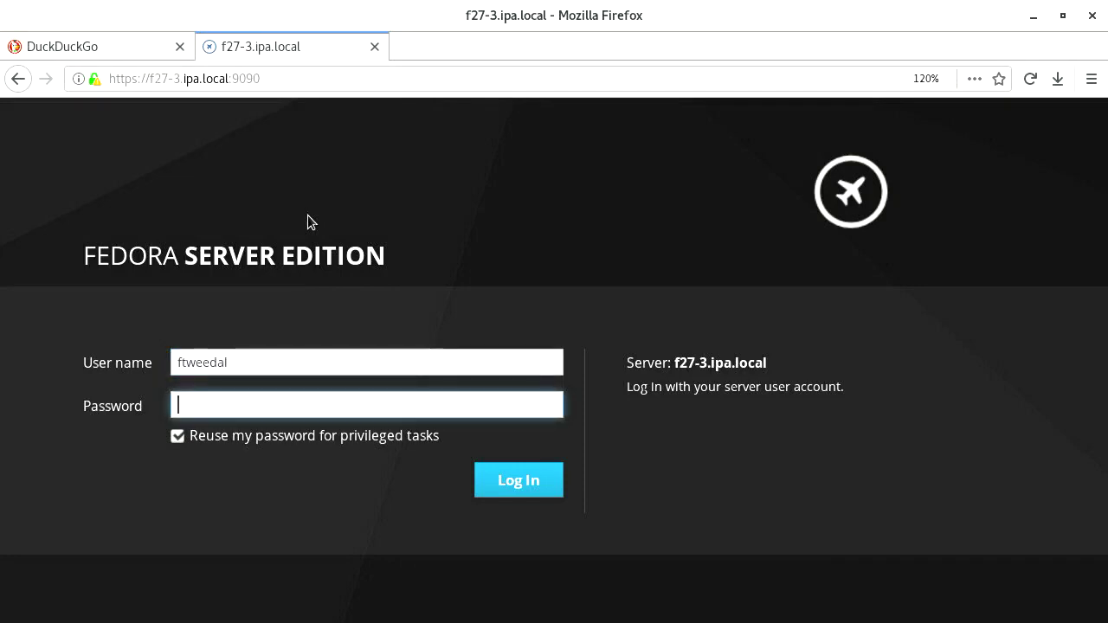
type("********")
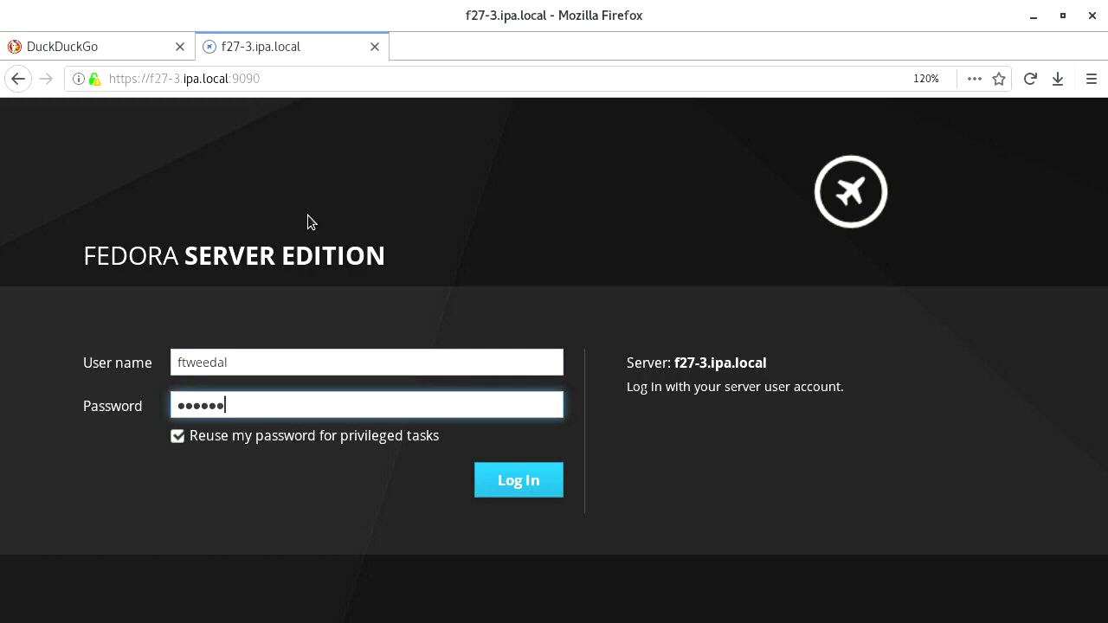
key("Return")
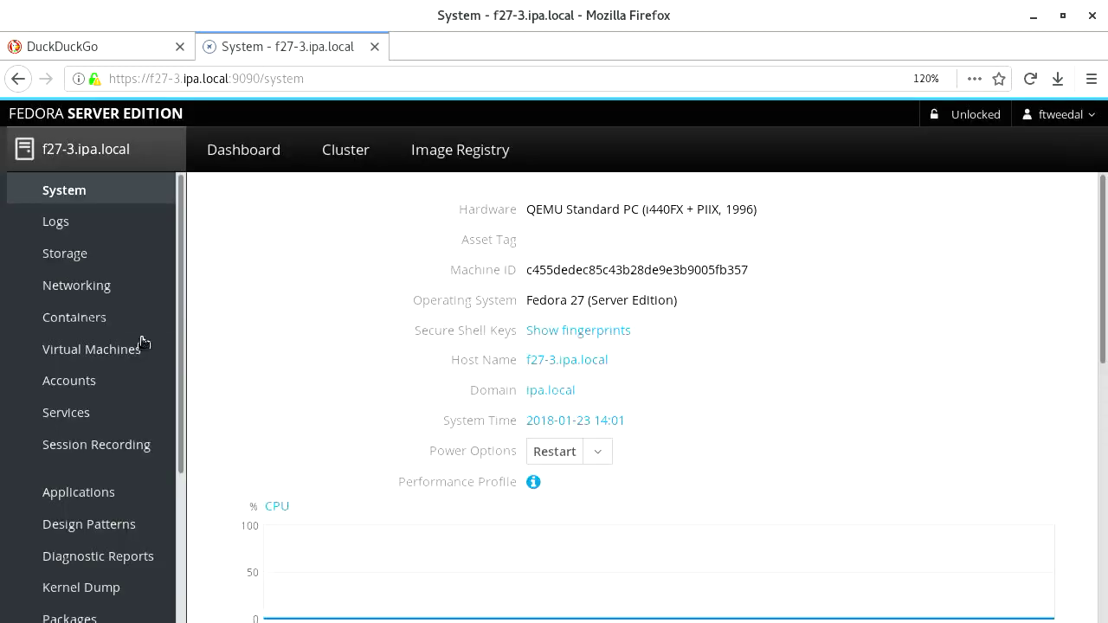
Play the session recorded at 17:11:51 and skip it to the end
left_click(91, 445)
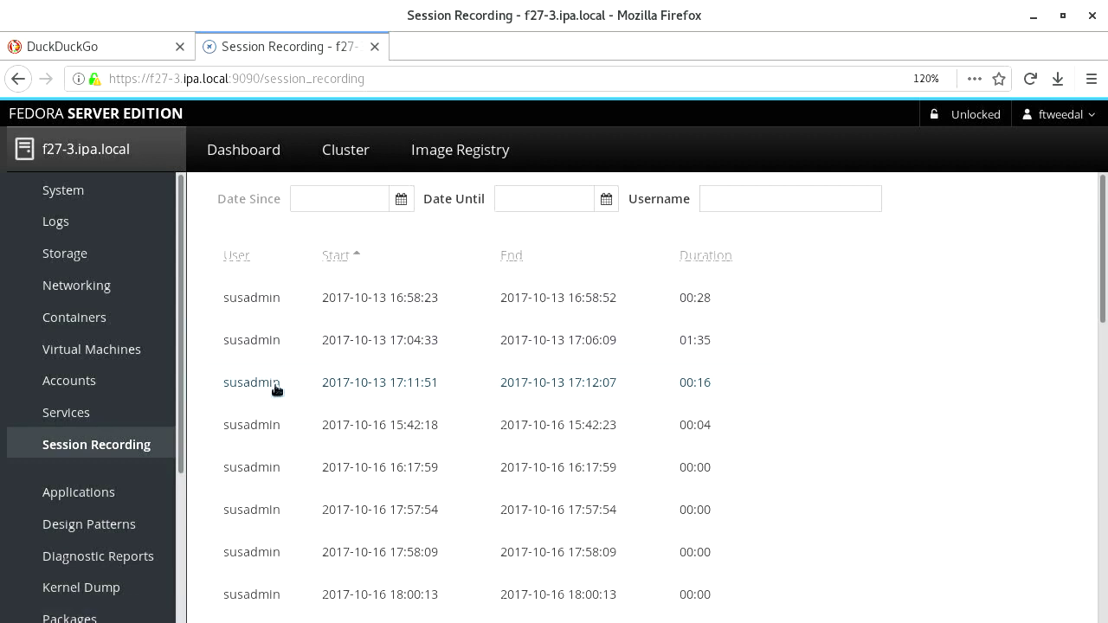
left_click(273, 397)
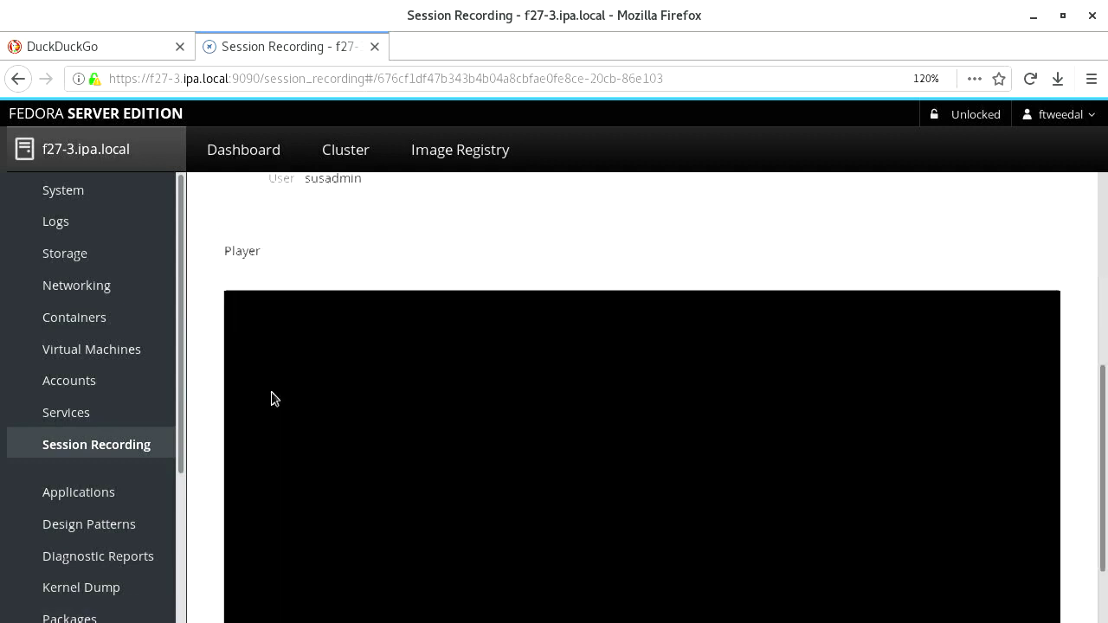
scroll(494, 232, "down", 1)
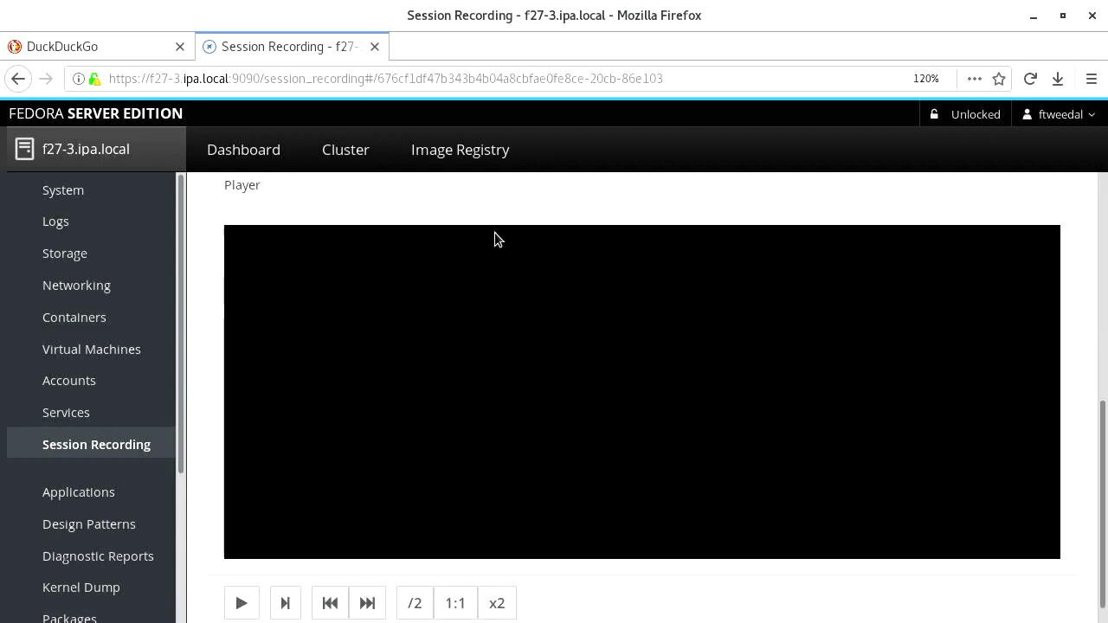
left_click(253, 608)
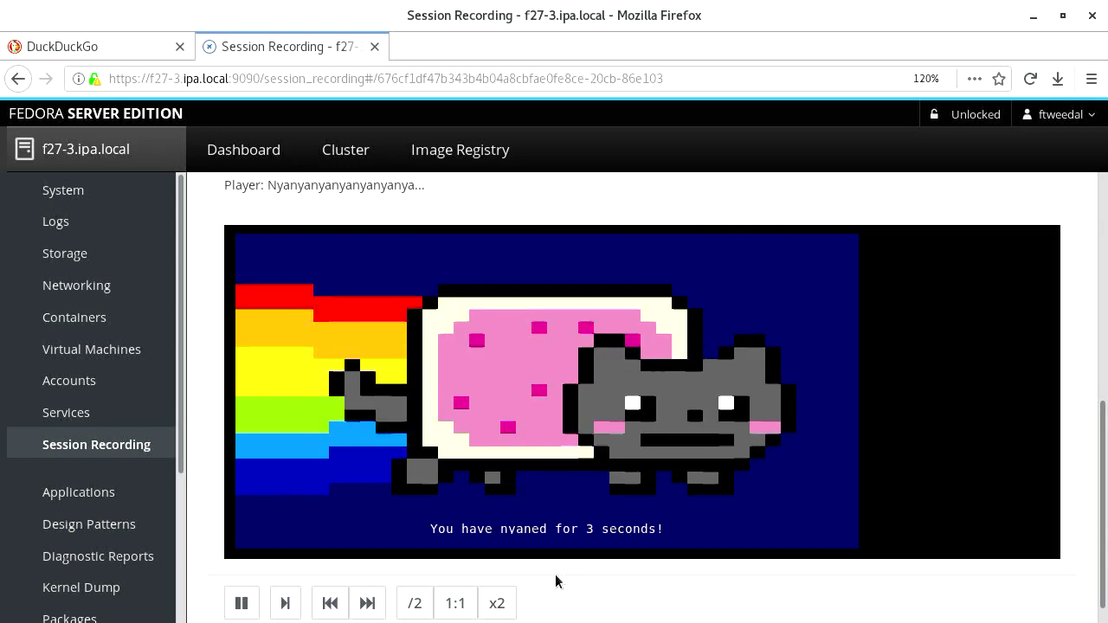
left_click(377, 604)
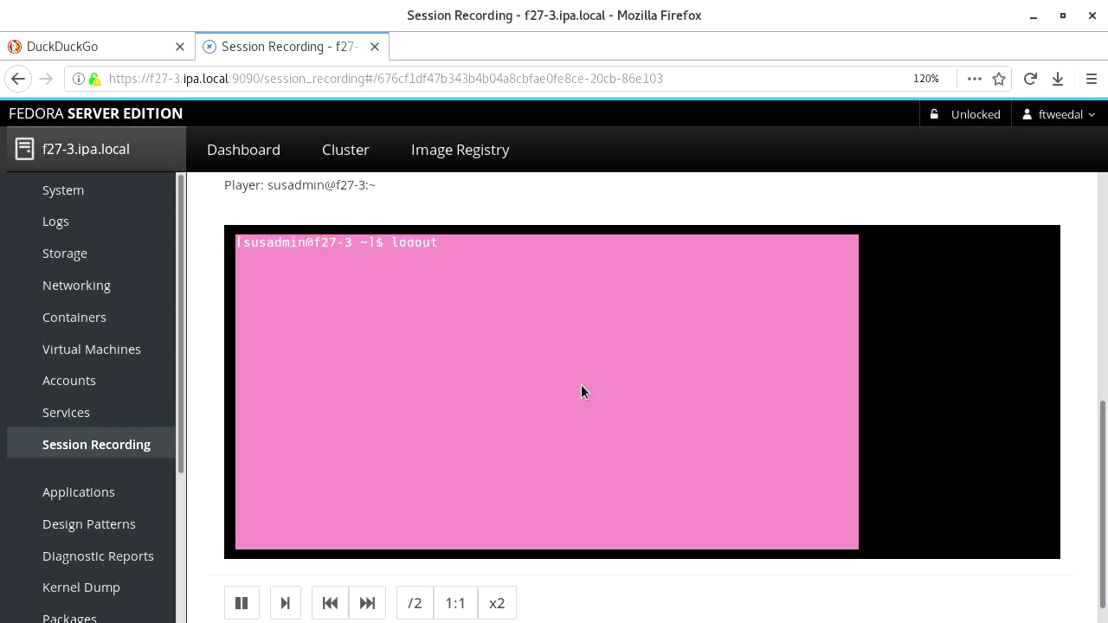
key("super")
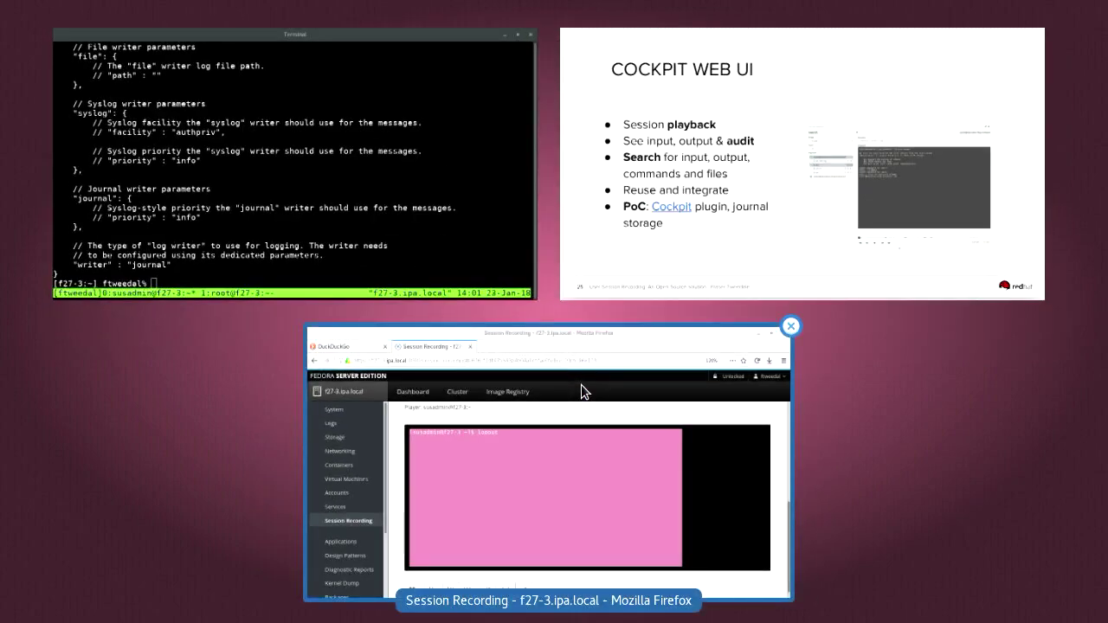
Return to the slides window and advance to slide 26, Cockpit Scenario
left_click(771, 198)
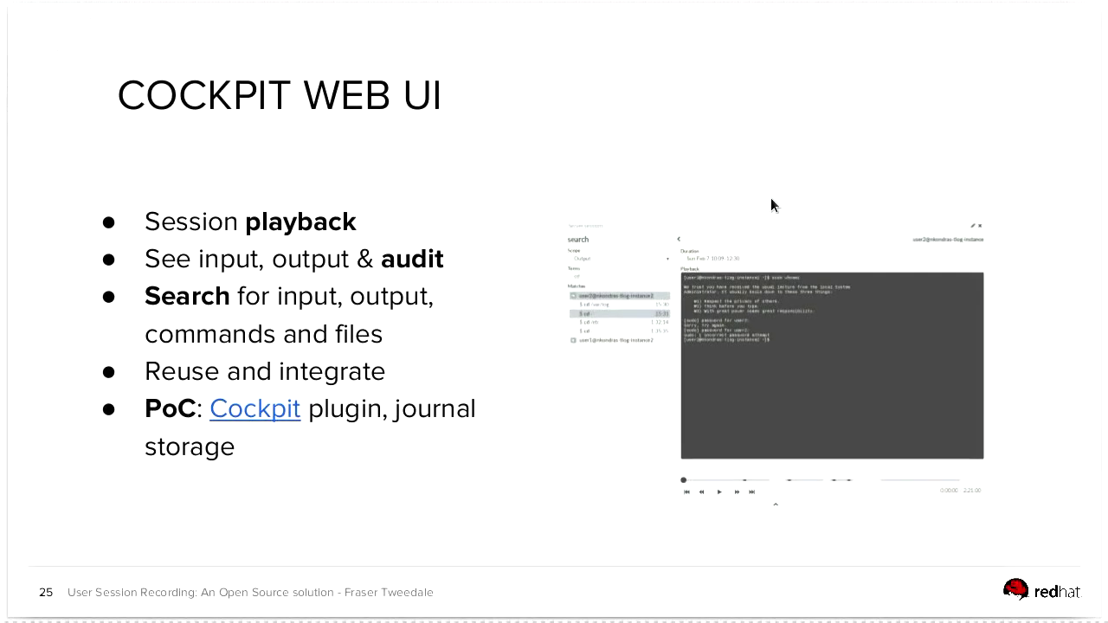
key("Right")
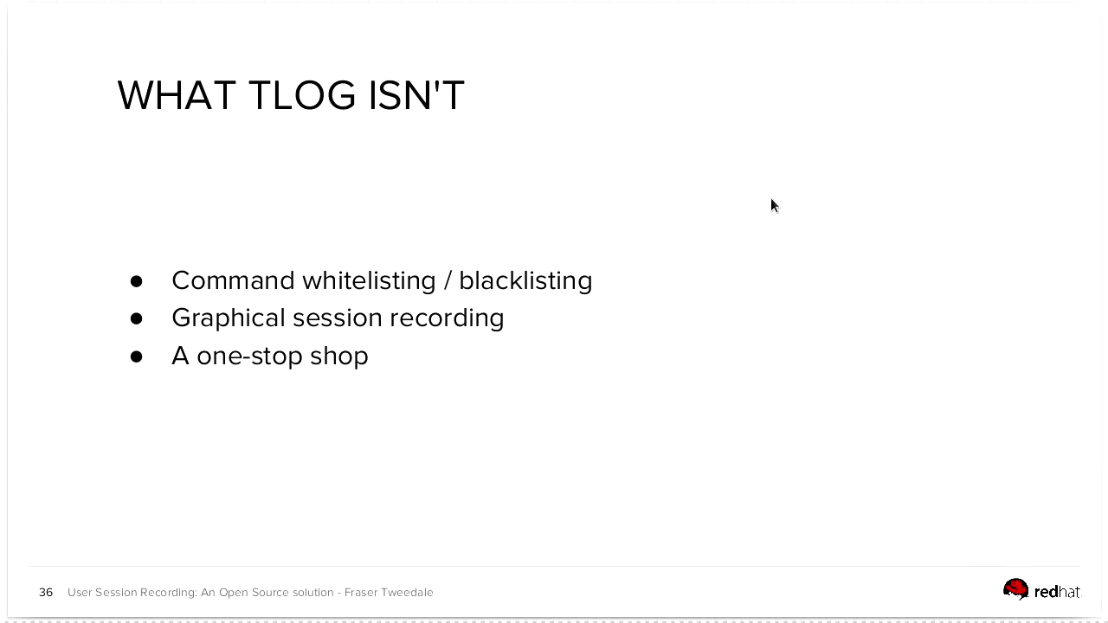
Advance to slide 37, TRY IT, with the tlog, aushape, cockpit and ViaQ links
key("Right")
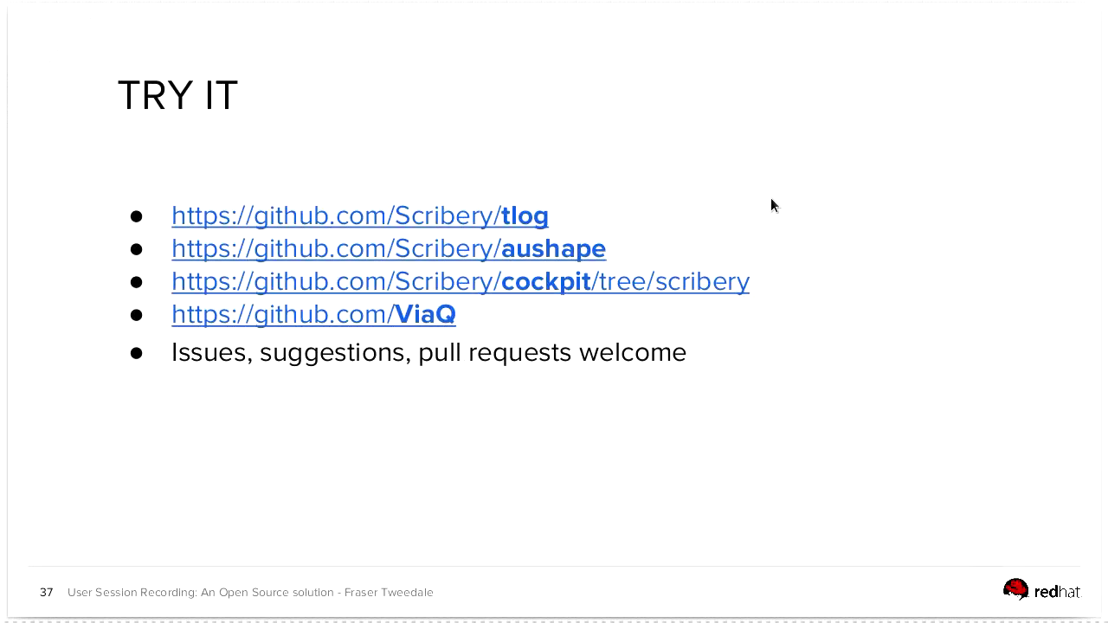